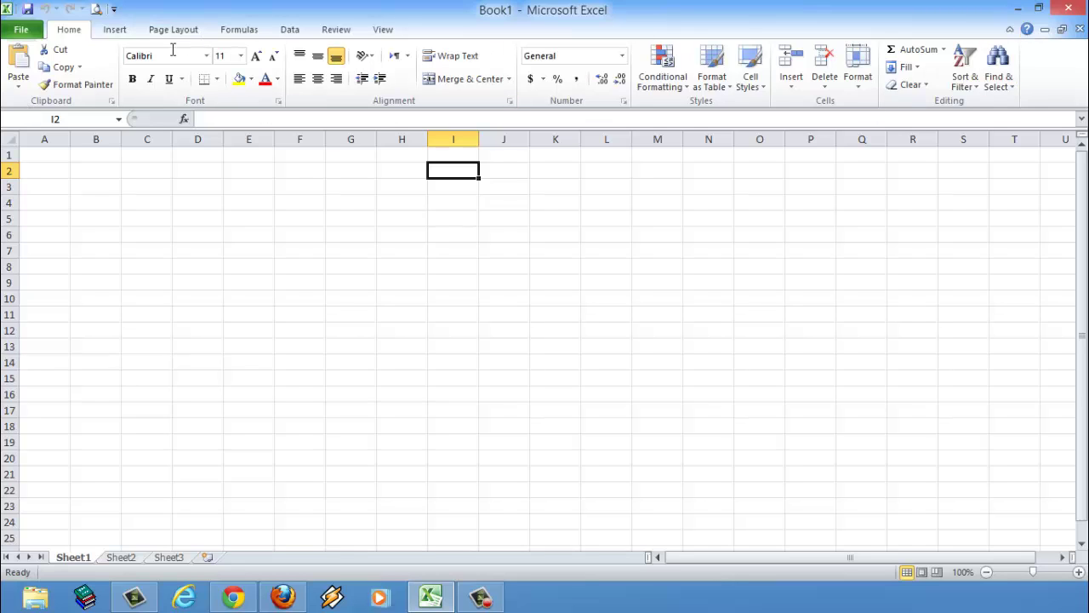
click(207, 57)
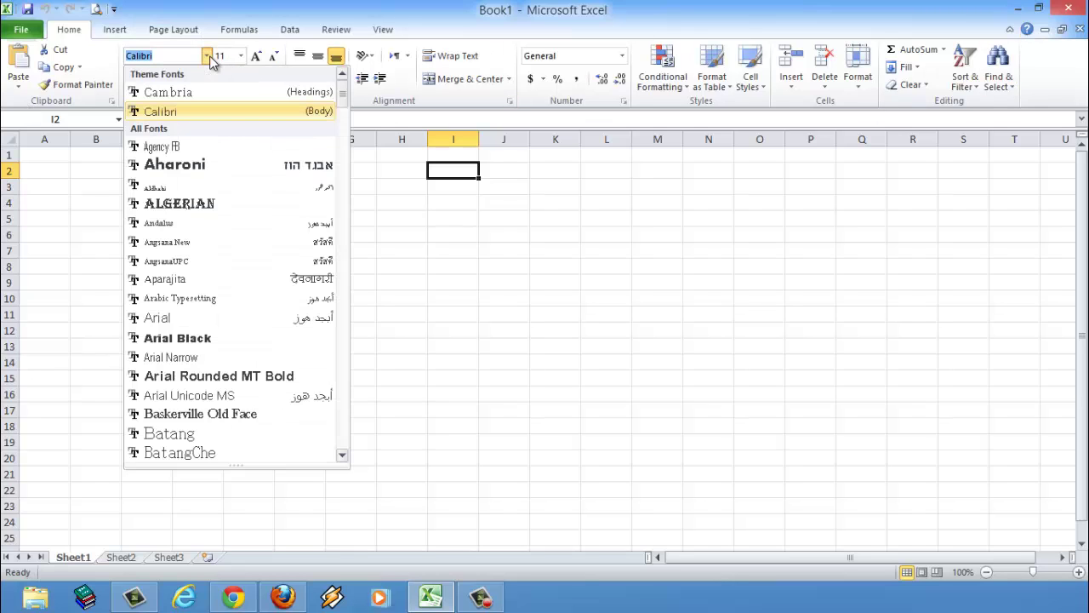
click(210, 60)
click(242, 57)
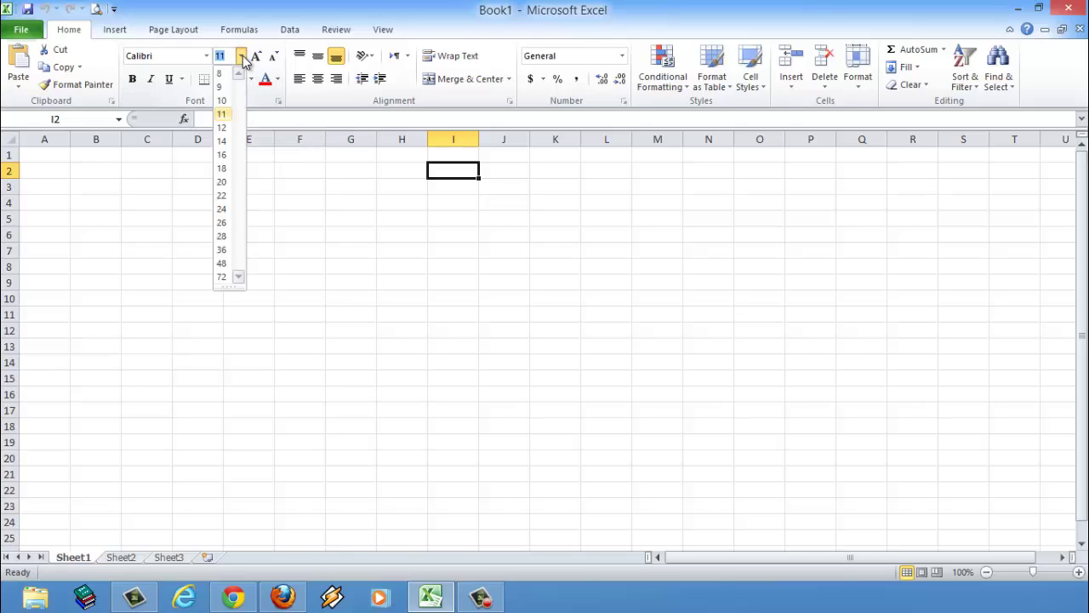
click(242, 57)
click(243, 57)
click(243, 57)
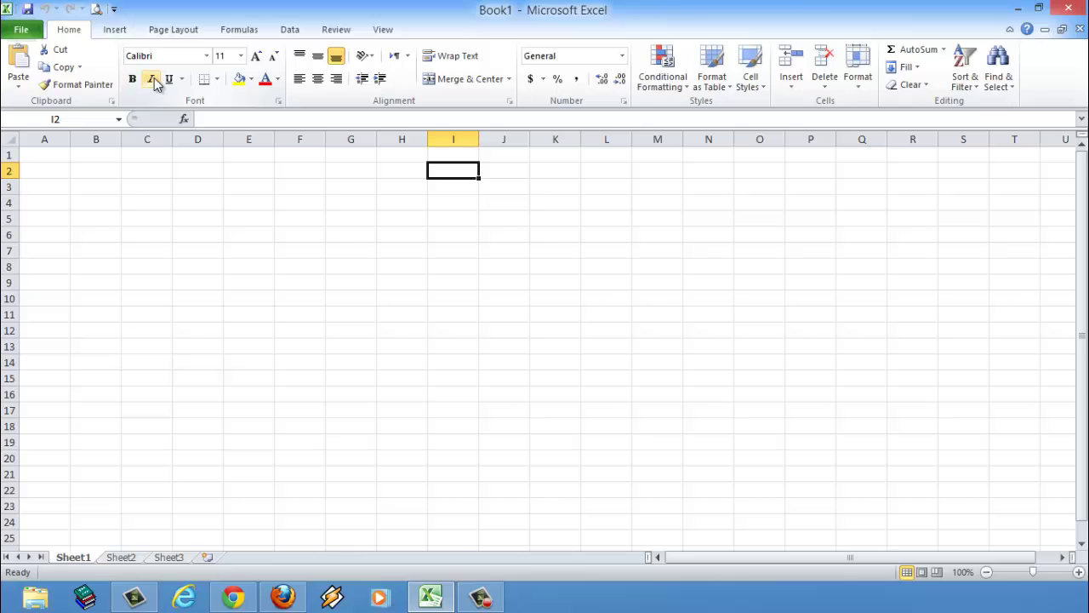
Step: Enter "Free Online Course from PlanningEngineer.net" in cell H4 and widen column H so the text fits
click(406, 207)
drag(426, 139, 559, 165)
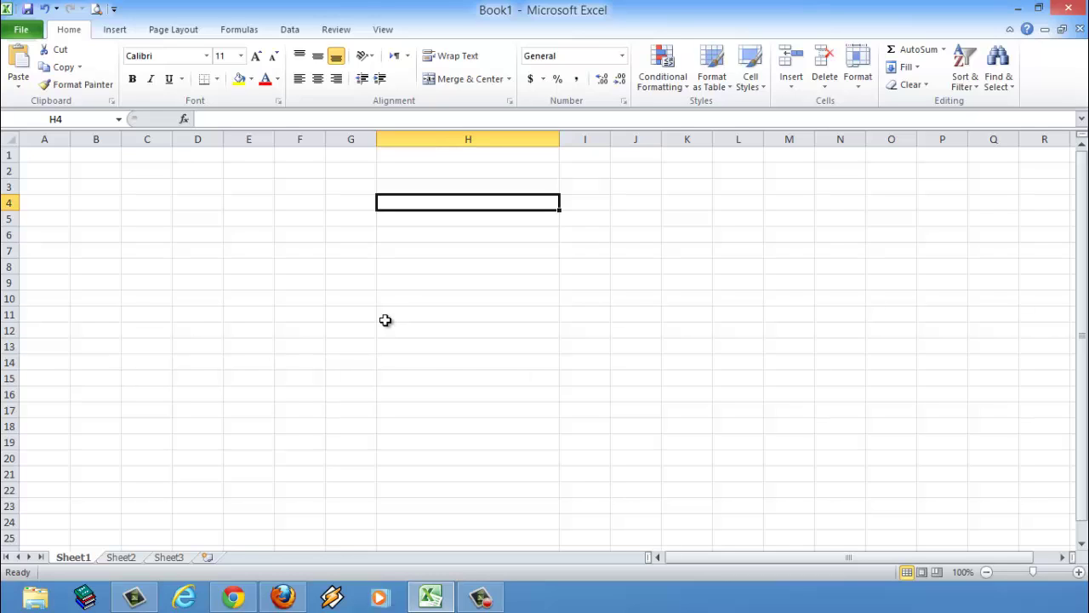
text(Free On)
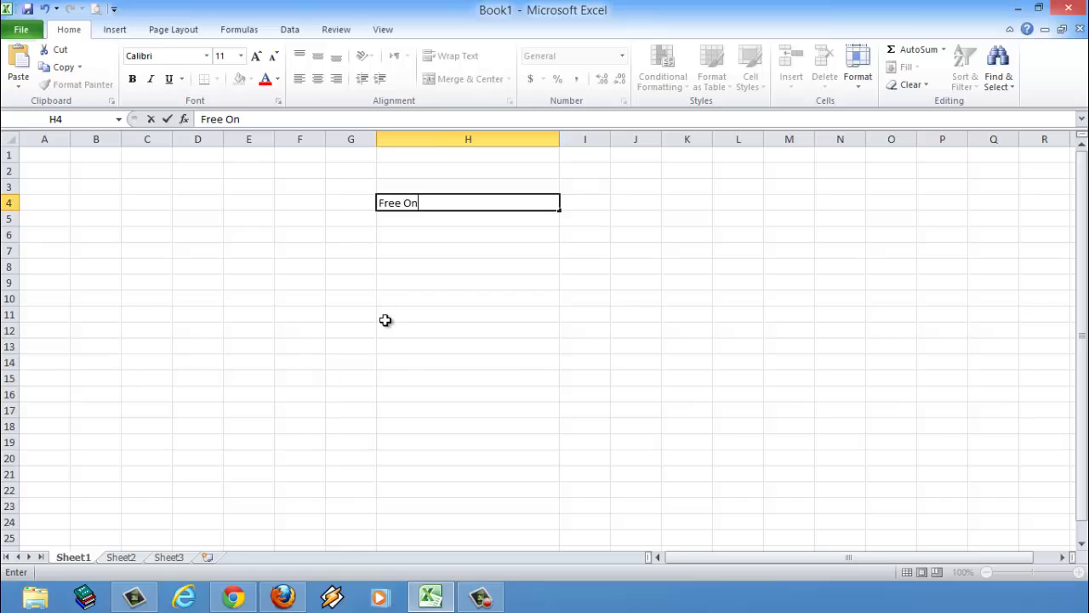
text(line Course fr)
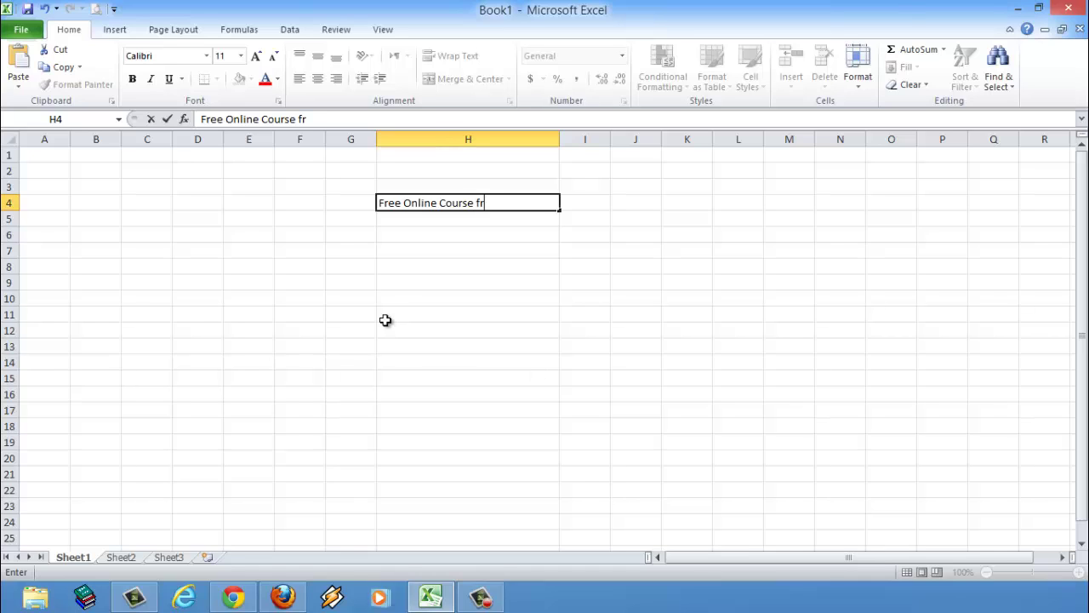
text(om PlanningEngineer.net)
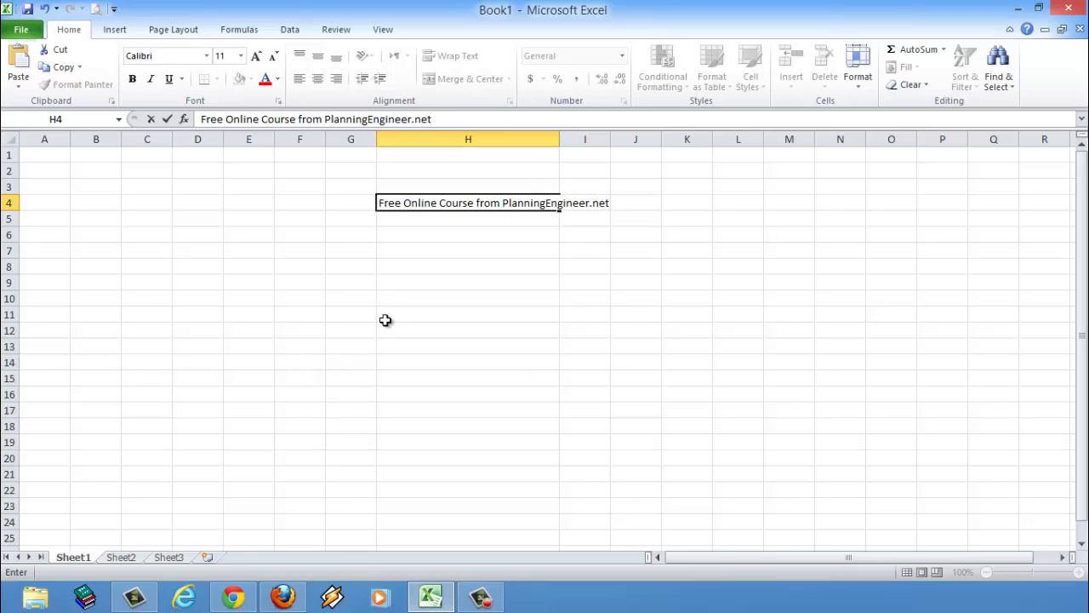
click(386, 320)
drag(559, 140, 685, 140)
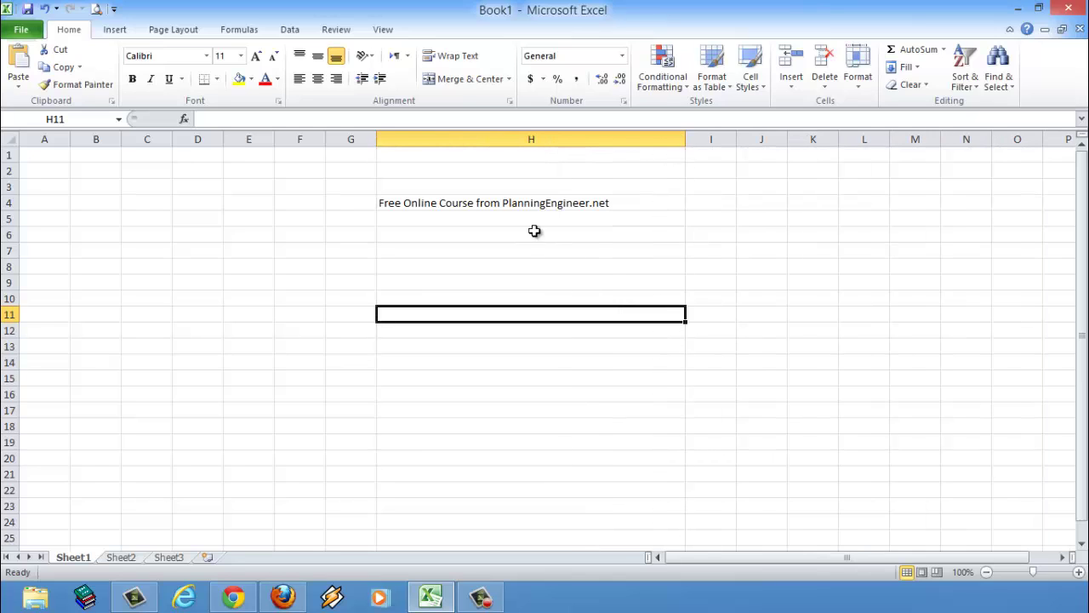
Step: Make the heading text in cell H4 bold with font size 18
click(517, 206)
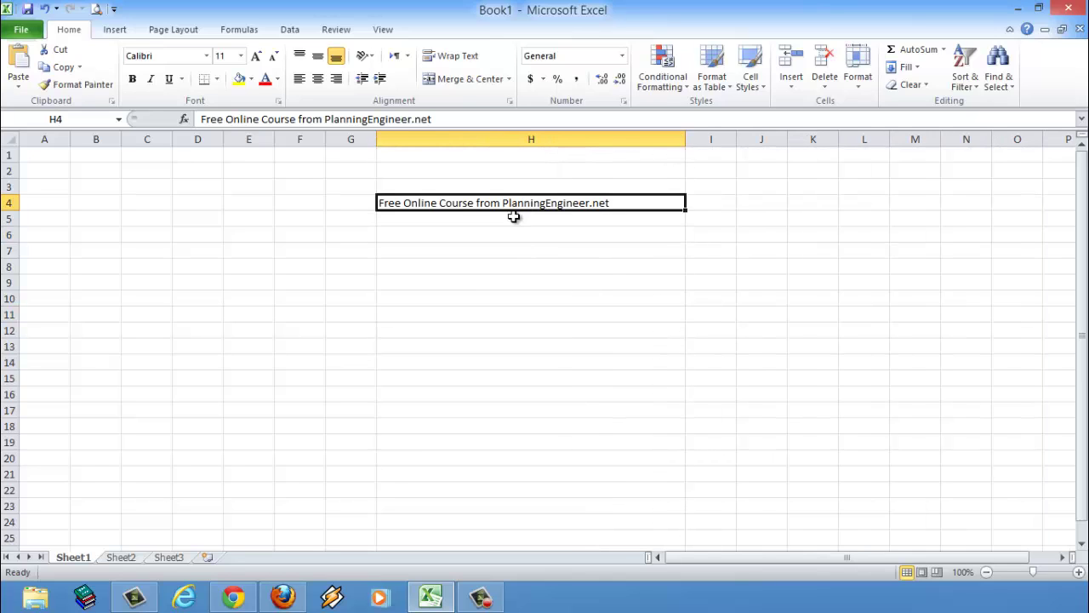
click(132, 78)
click(241, 56)
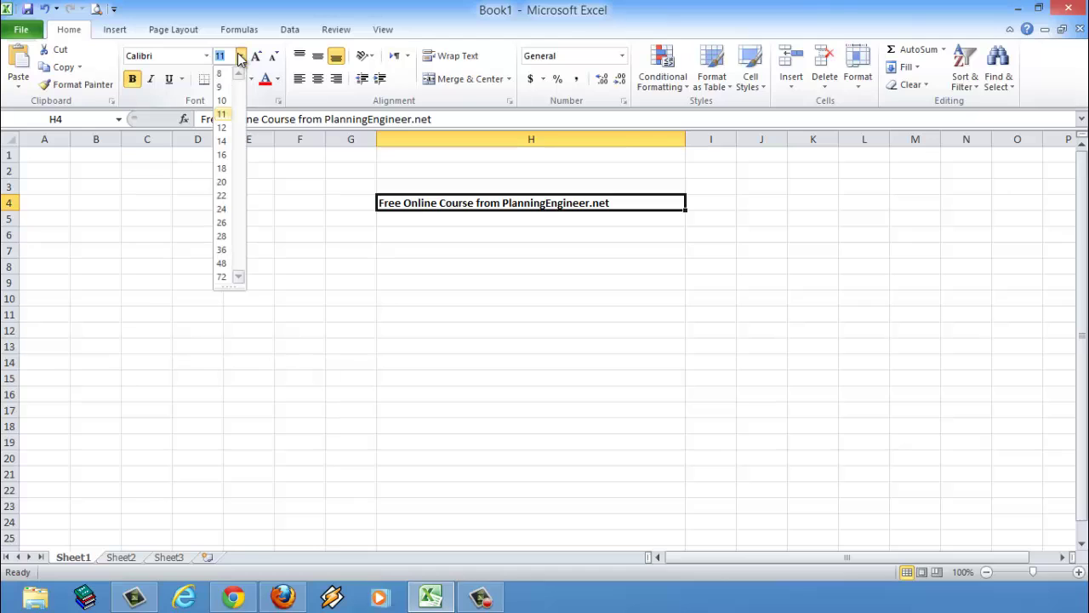
click(222, 168)
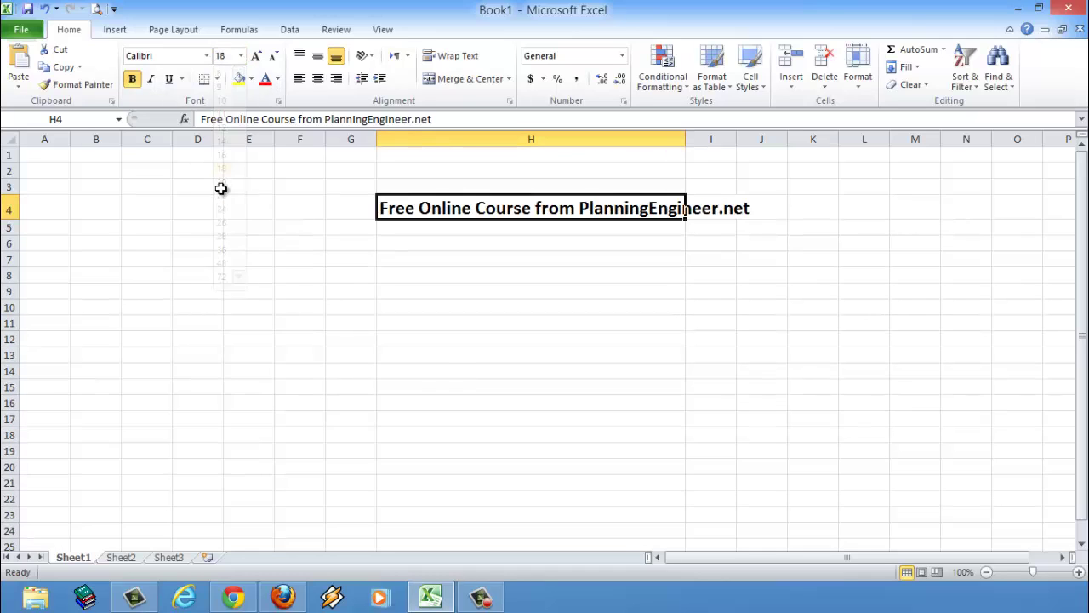
Step: Fill cell H4 with yellow and try red text before setting its font color to Automatic
click(251, 78)
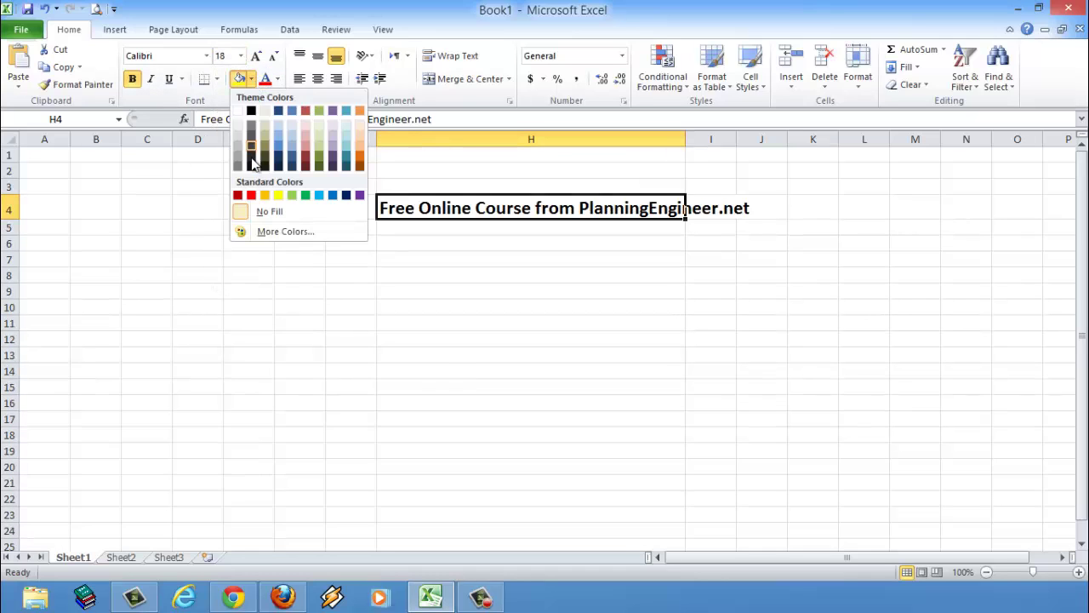
click(278, 195)
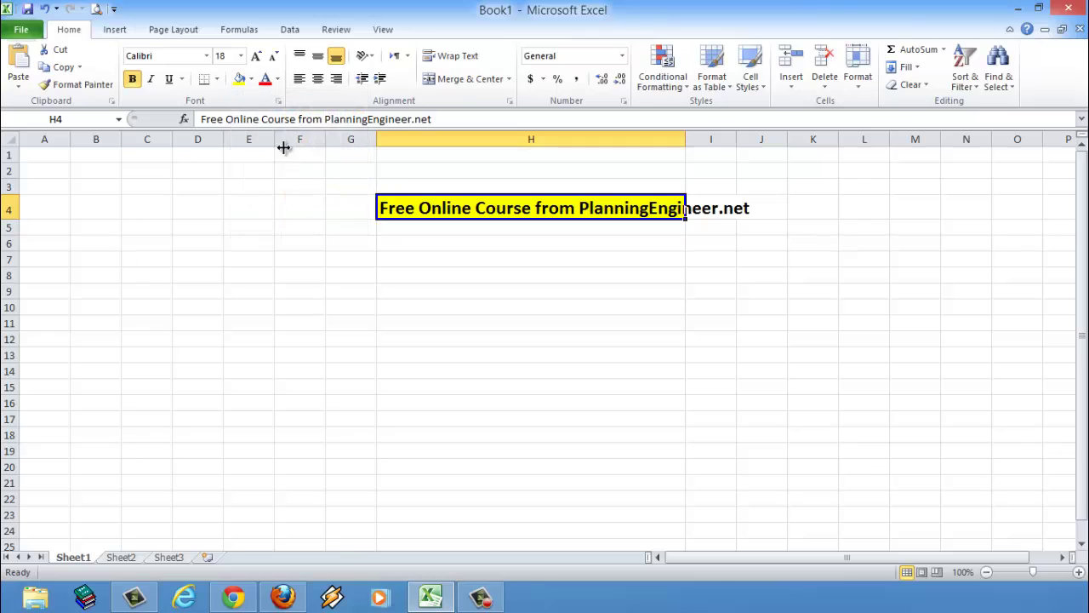
click(265, 79)
click(277, 80)
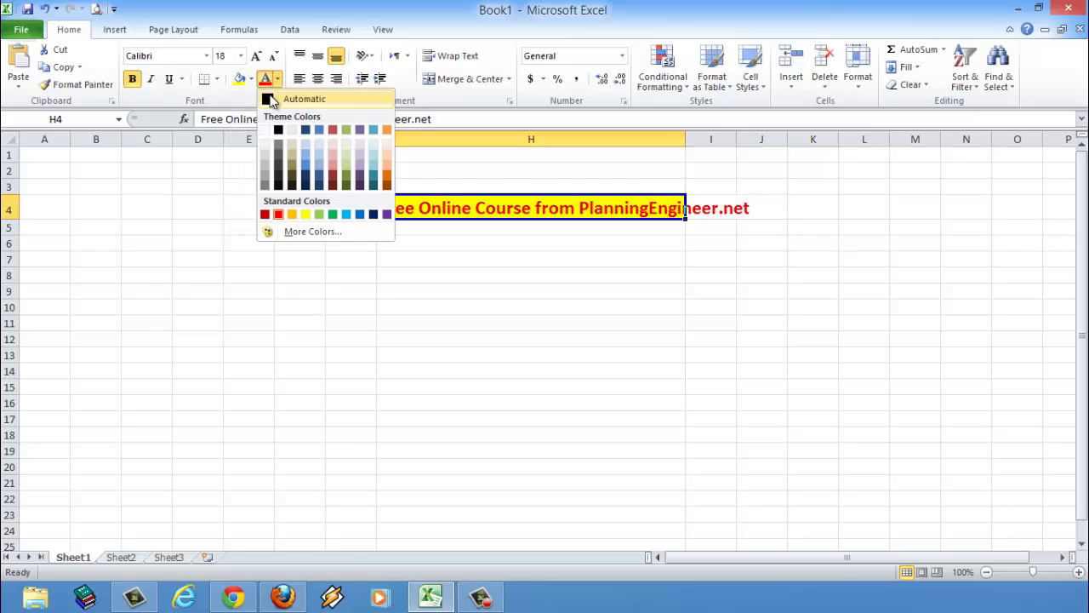
click(265, 98)
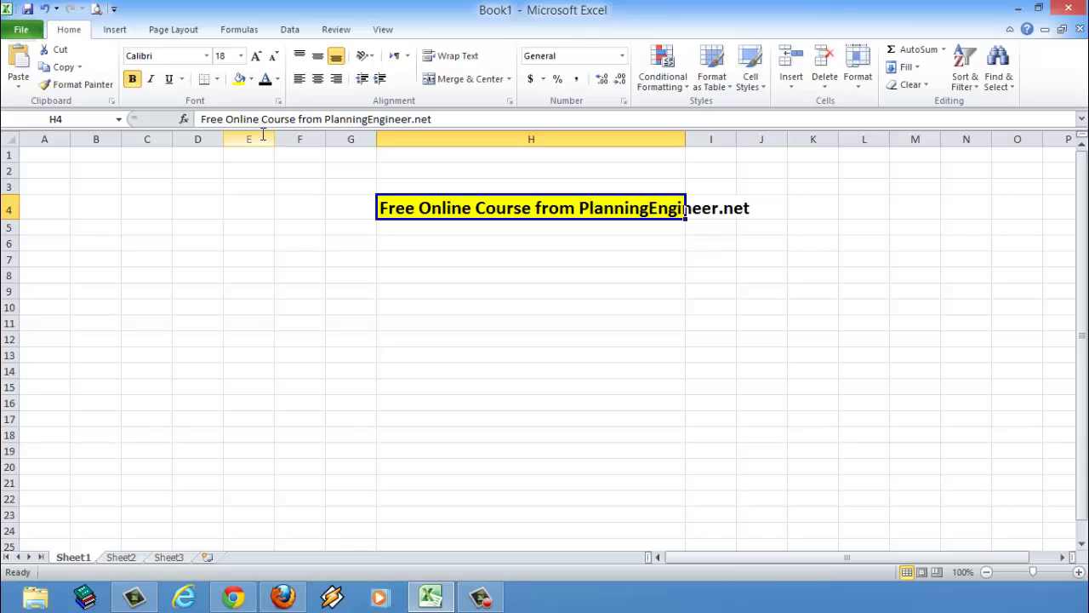
Step: Make row 4 several times taller and try top and bottom alignment on the H4 heading, settling on middle alignment
click(299, 56)
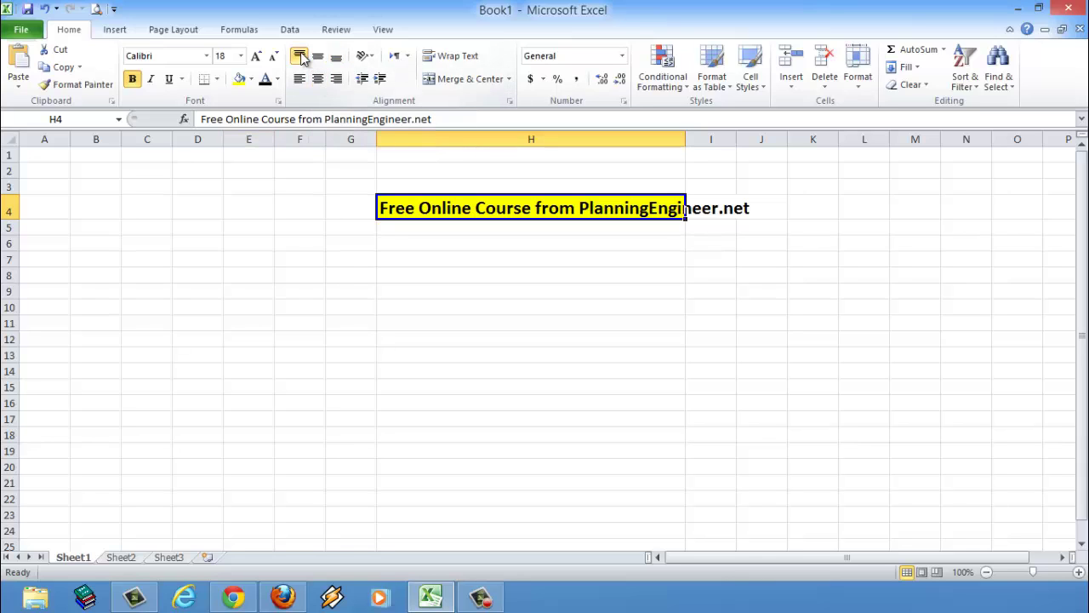
drag(10, 218, 10, 301)
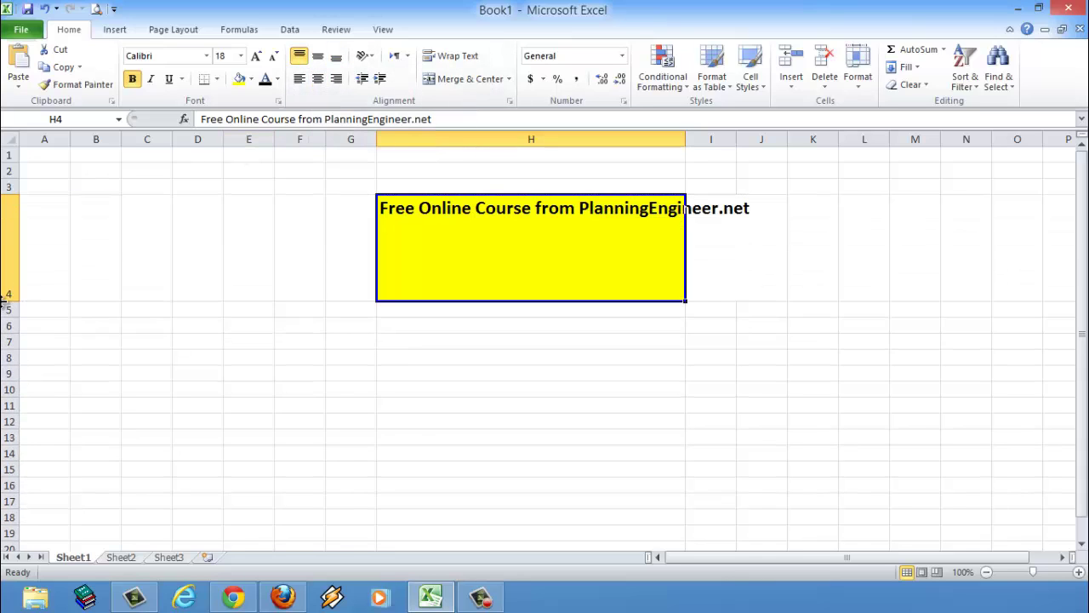
click(409, 426)
click(483, 212)
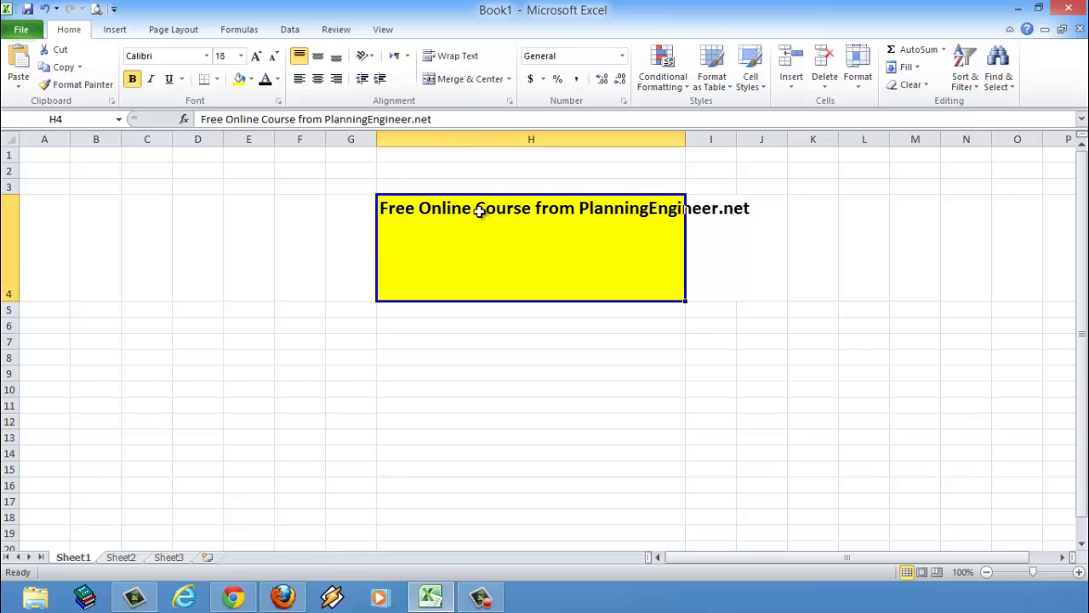
click(317, 57)
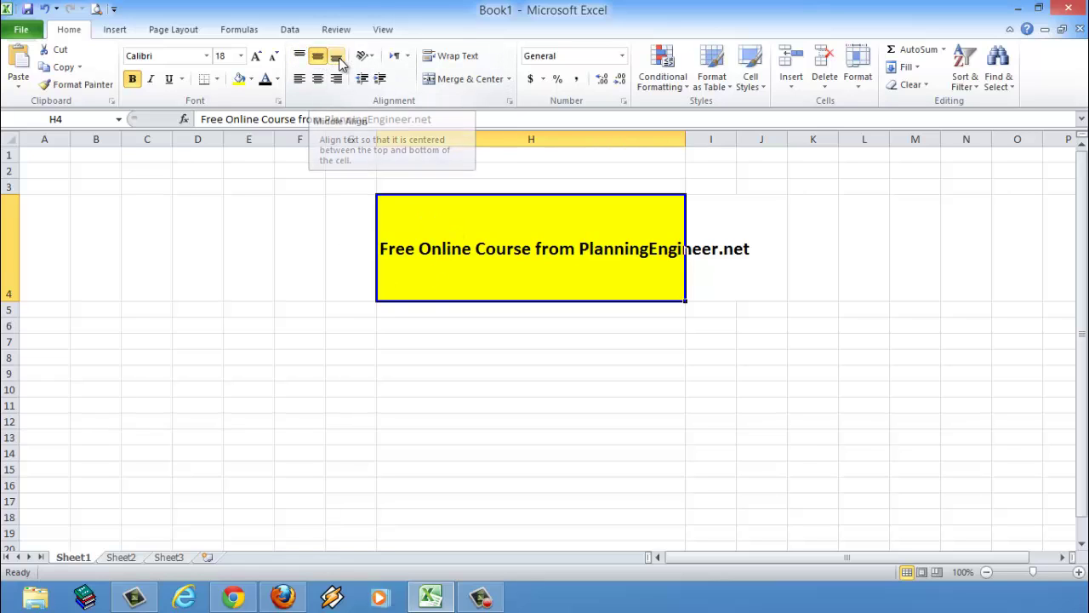
click(337, 59)
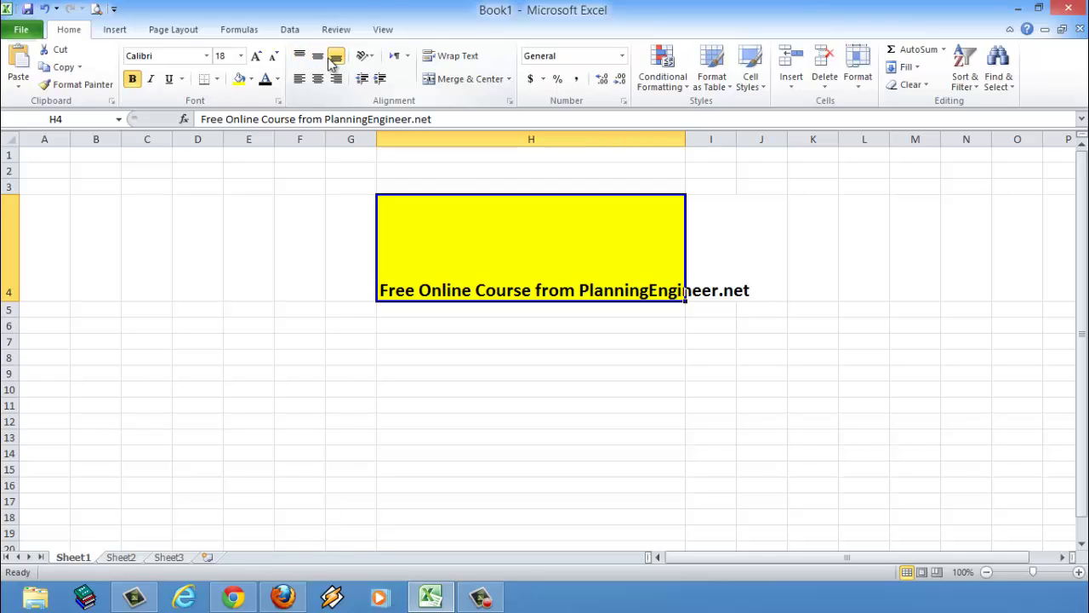
click(319, 57)
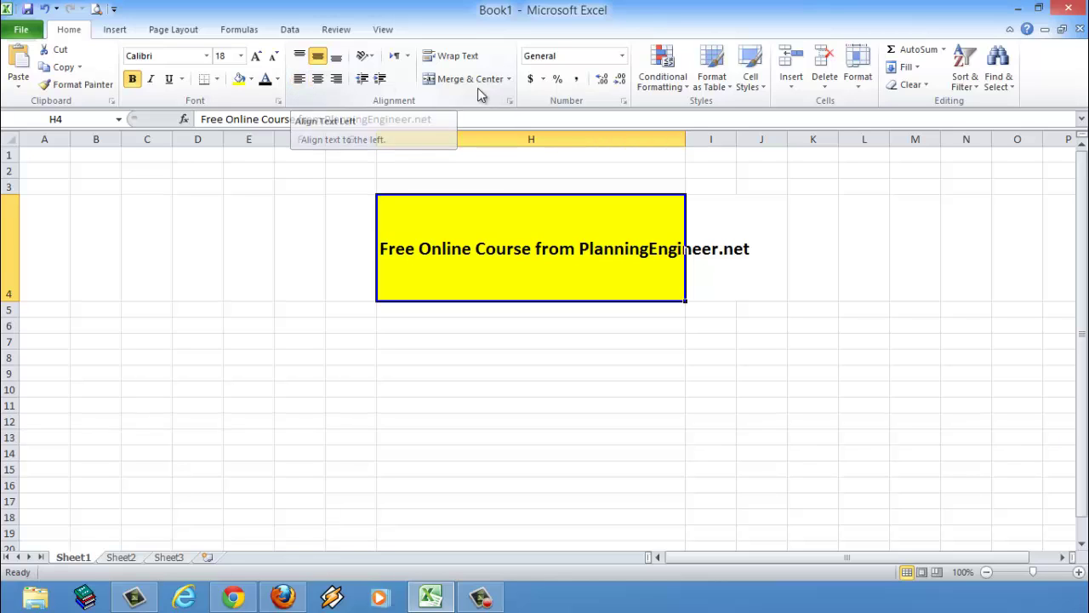
Step: Widen column H beyond the heading and center the H4 text horizontally, trying right alignment as well
drag(686, 136, 892, 150)
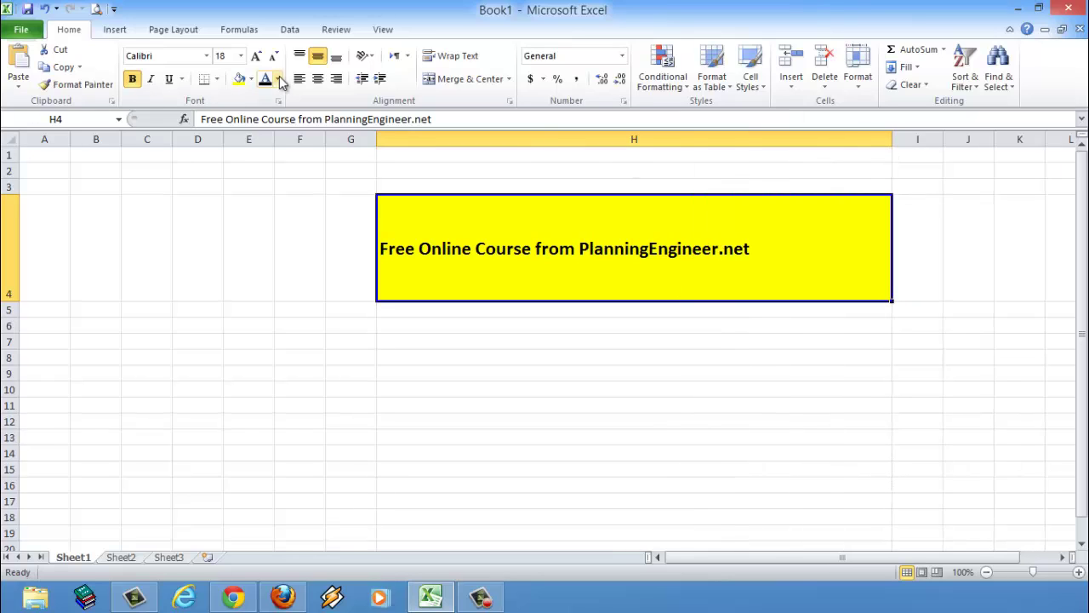
click(318, 81)
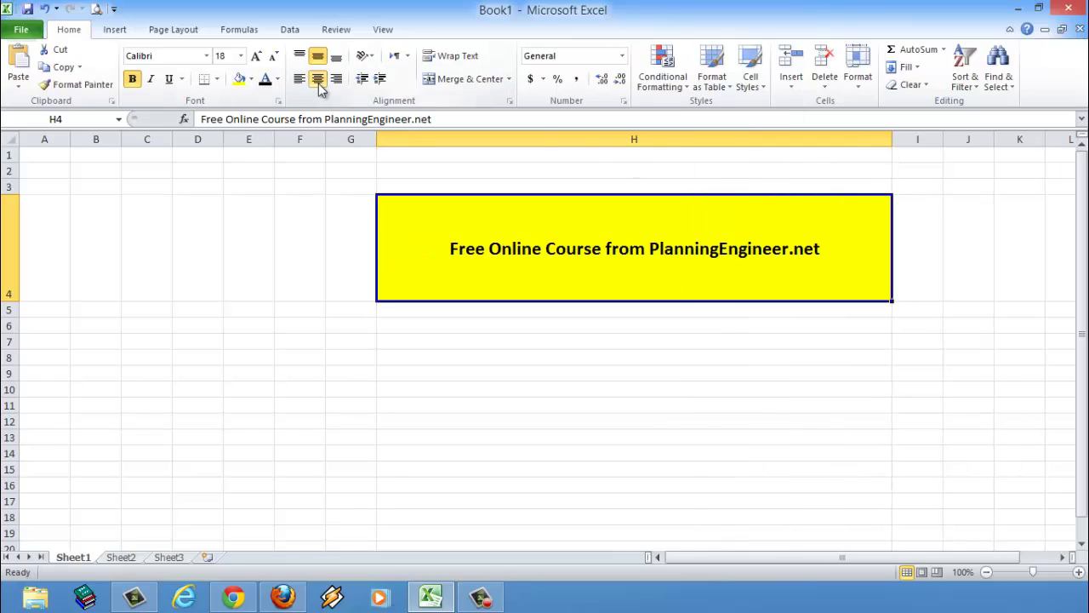
click(338, 80)
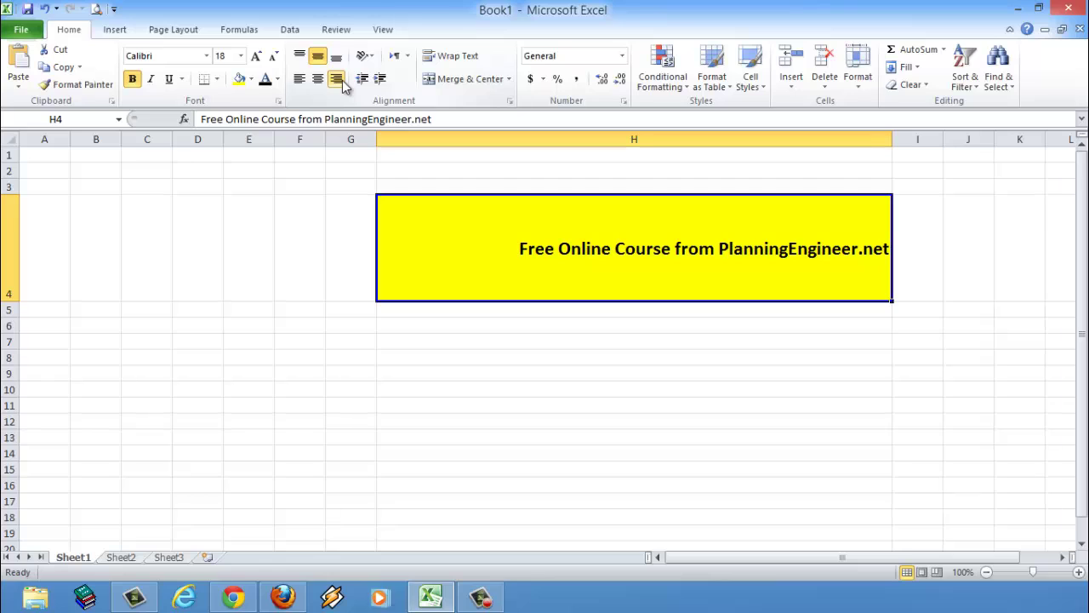
click(318, 79)
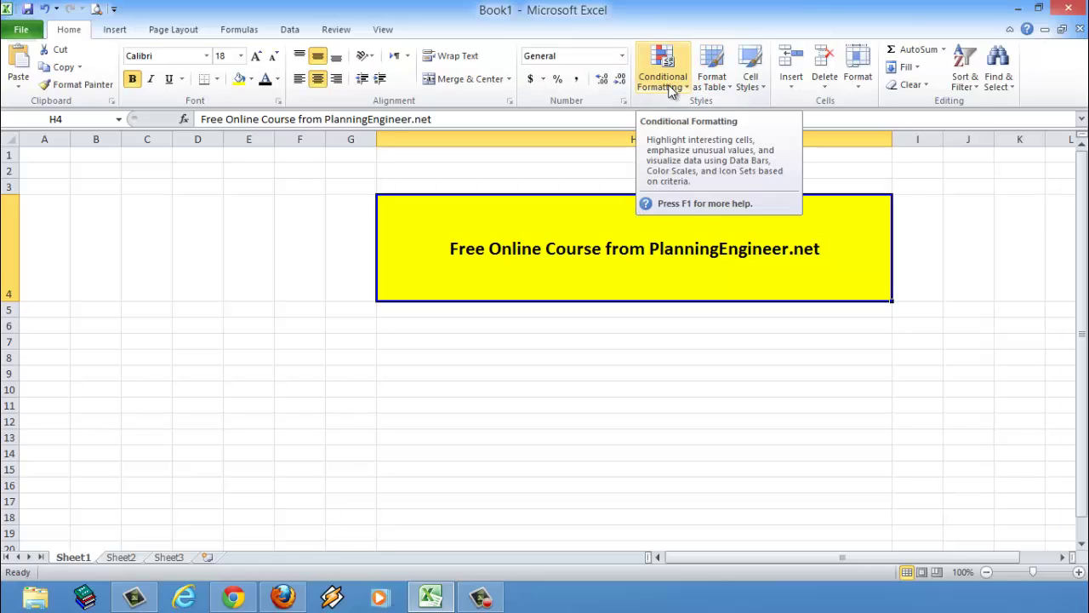
click(947, 52)
click(919, 48)
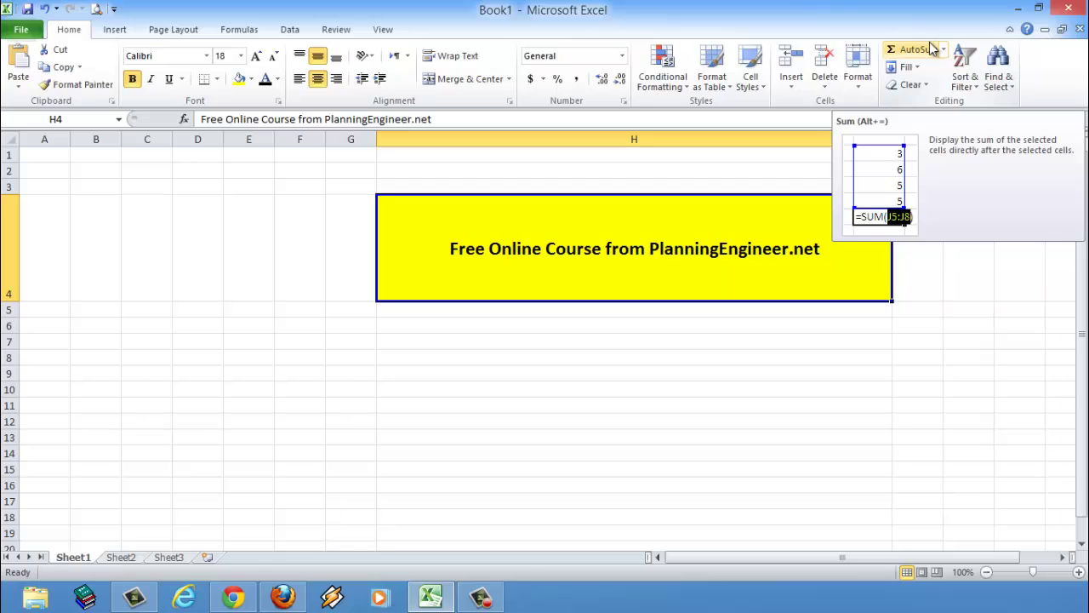
click(350, 372)
Step: Insert a text box below the yellow heading cell, spanning about rows 7 to 13, containing "this is text box"
click(115, 30)
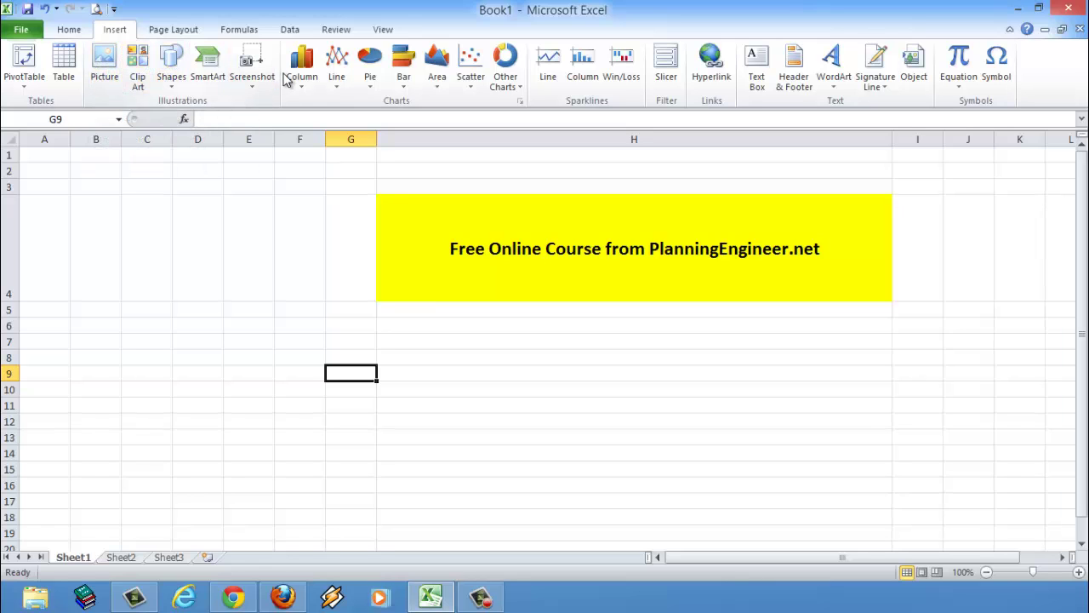
click(299, 79)
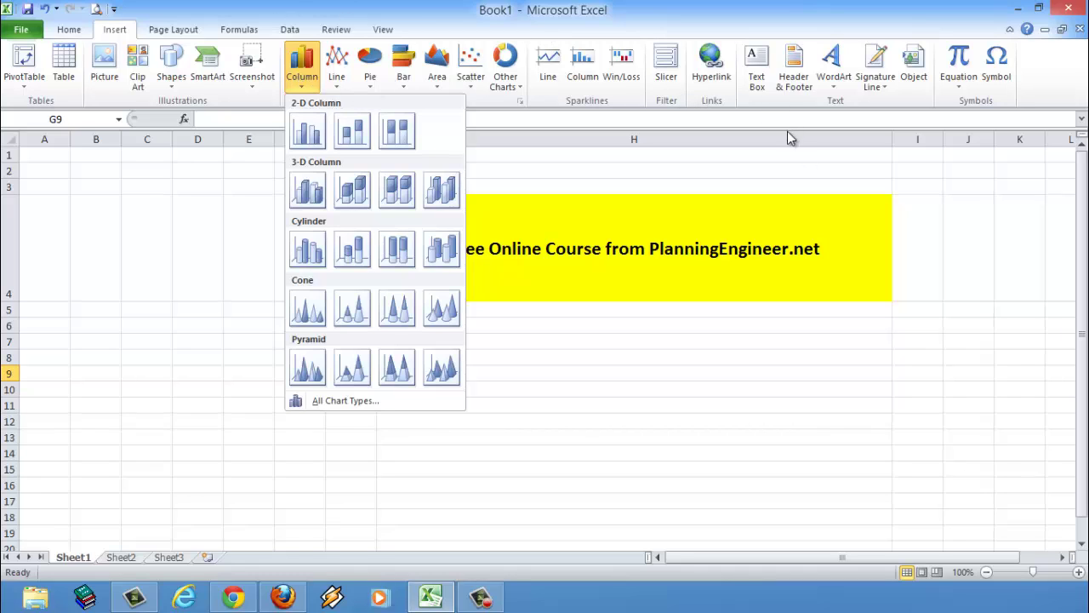
click(788, 362)
click(757, 75)
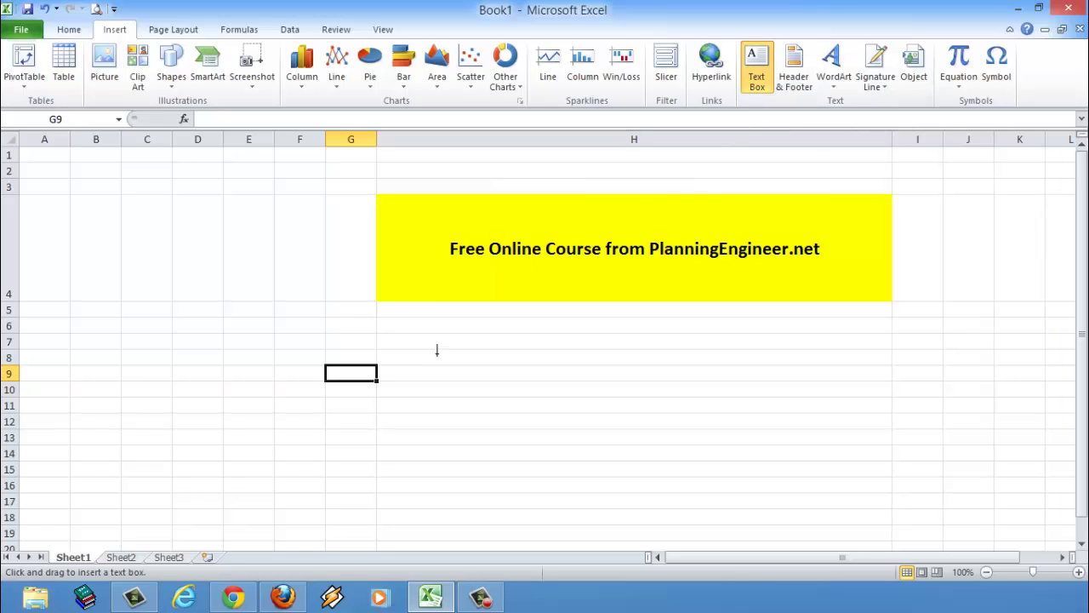
drag(412, 346, 719, 443)
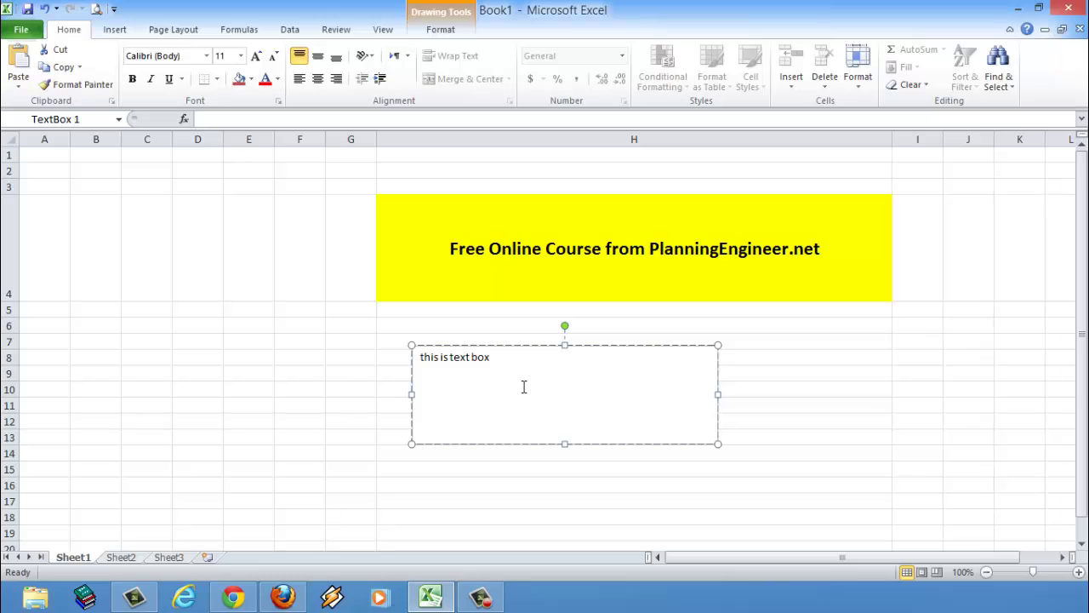
Step: Shrink the text box to fit its text and move it to the upper-left corner of cell H4
drag(718, 444, 501, 367)
click(478, 472)
click(485, 366)
drag(408, 366, 444, 219)
Step: Make the text box's text bold with font size 18
triple_click(440, 205)
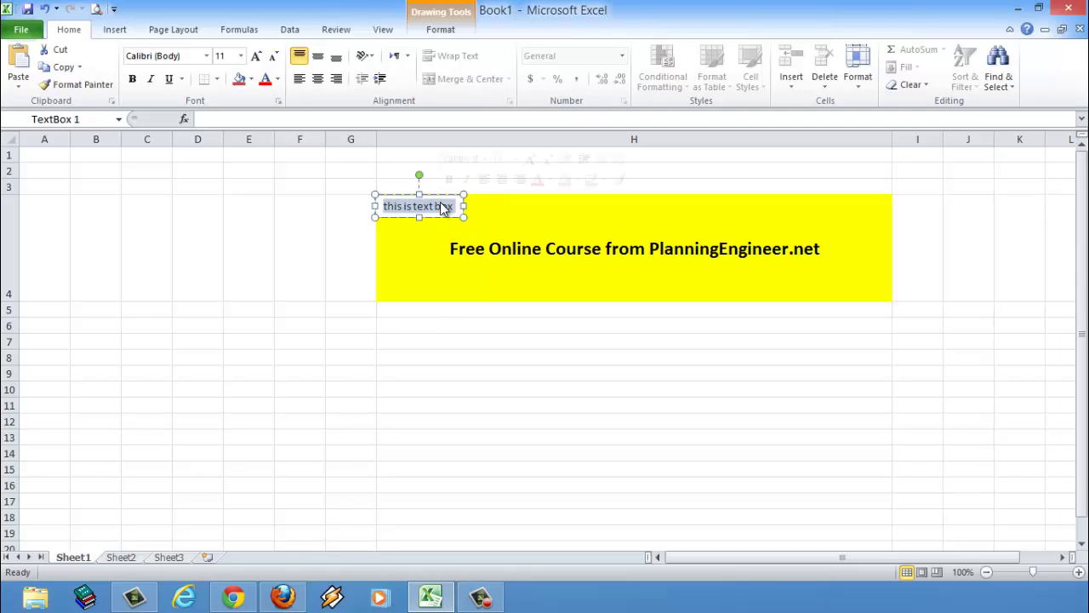
click(131, 78)
click(242, 57)
click(226, 180)
Step: Adjust the text box's width to fit the enlarged text and center the text vertically and horizontally
drag(466, 203, 563, 205)
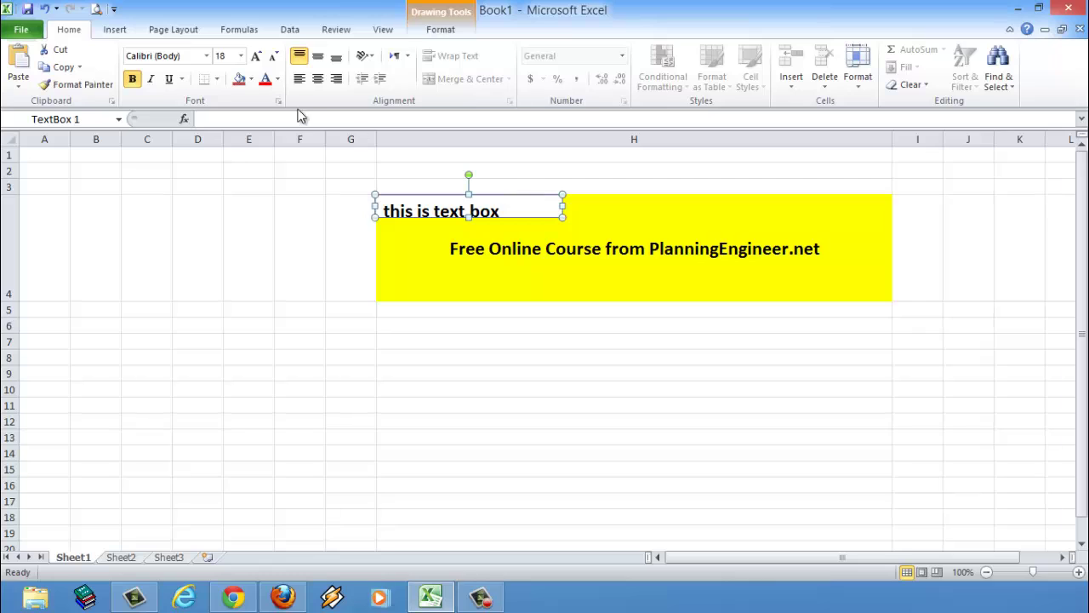
click(317, 55)
click(318, 79)
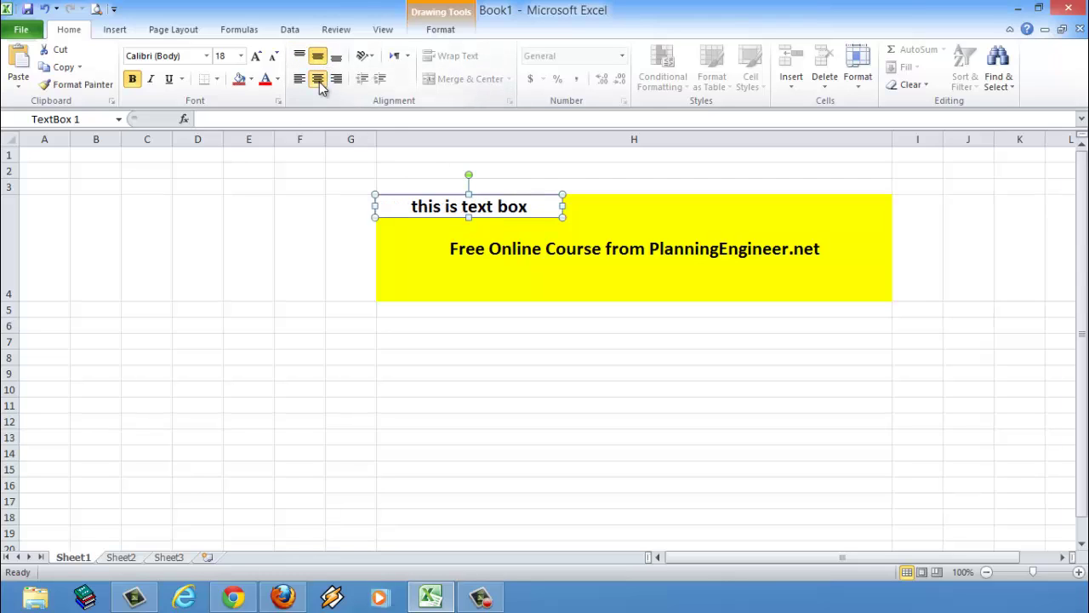
drag(412, 206, 544, 206)
click(550, 403)
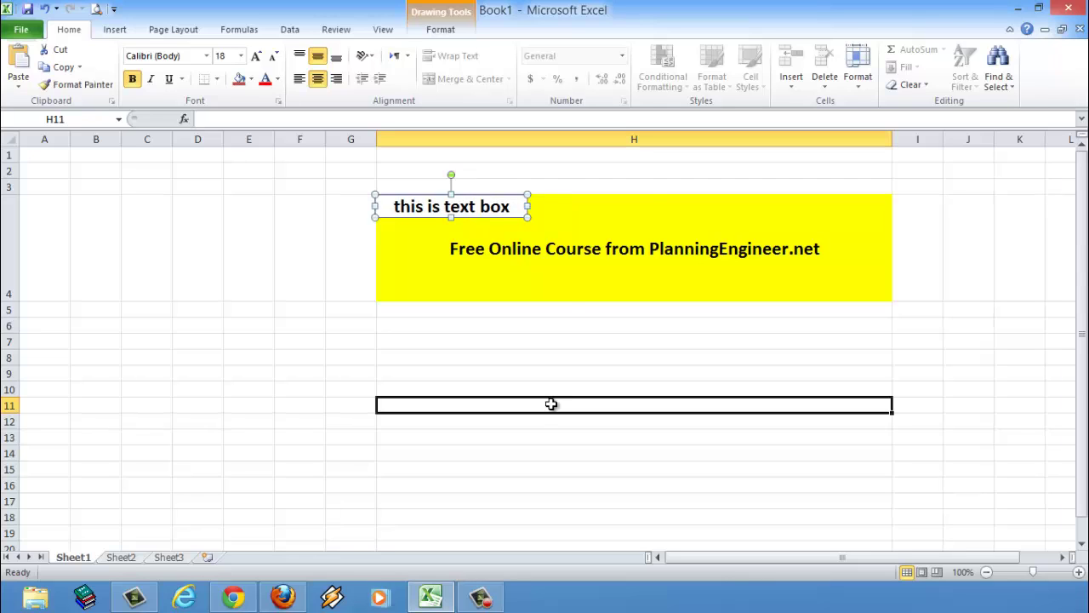
Step: Insert WordArt in the first gallery style below the yellow heading cell, reading "Word Art"
click(115, 29)
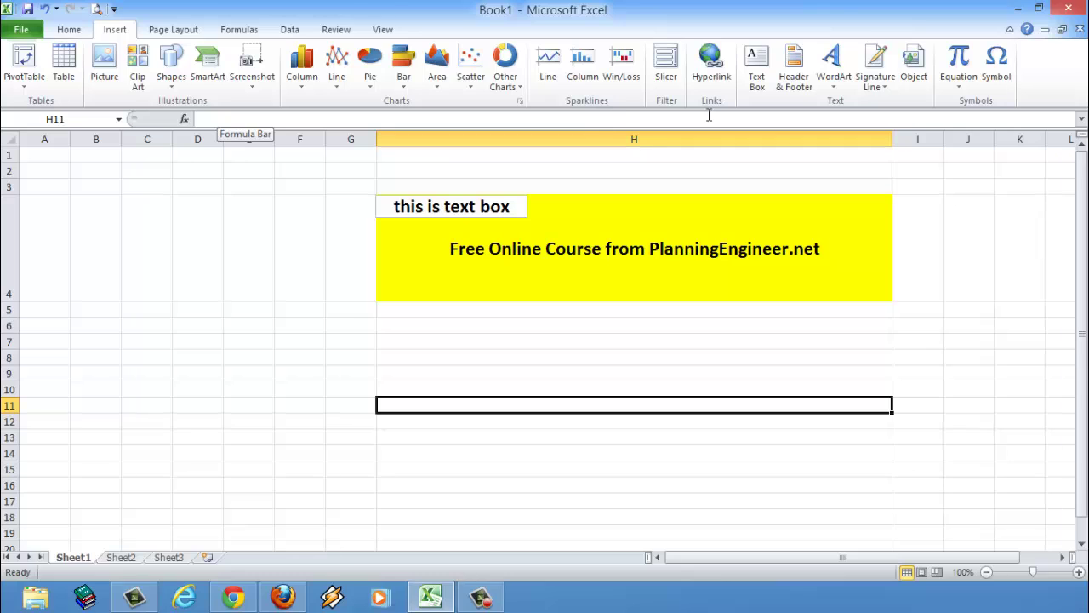
click(836, 87)
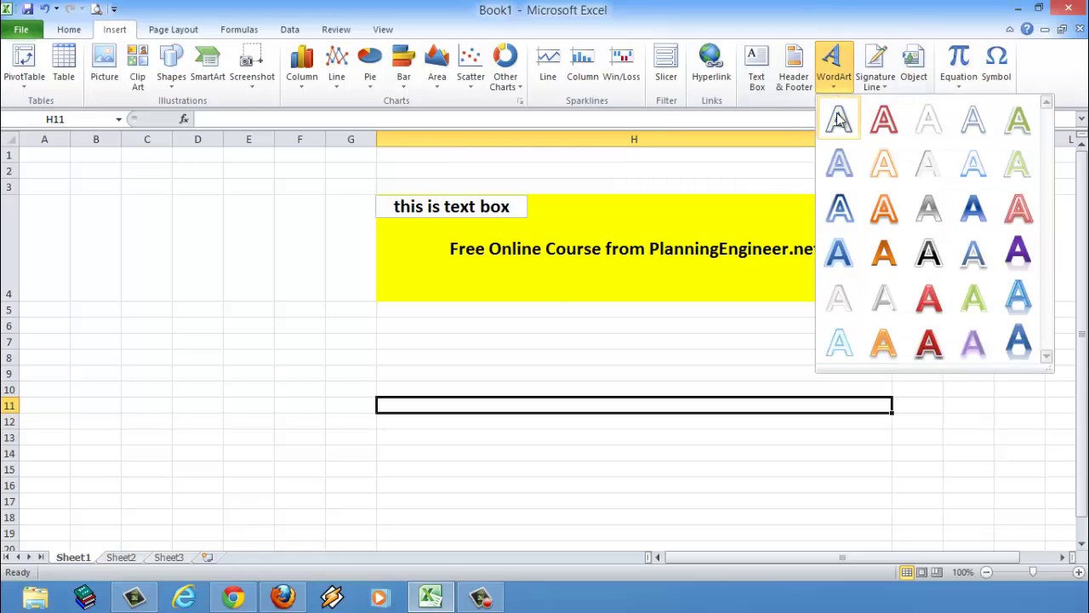
click(840, 119)
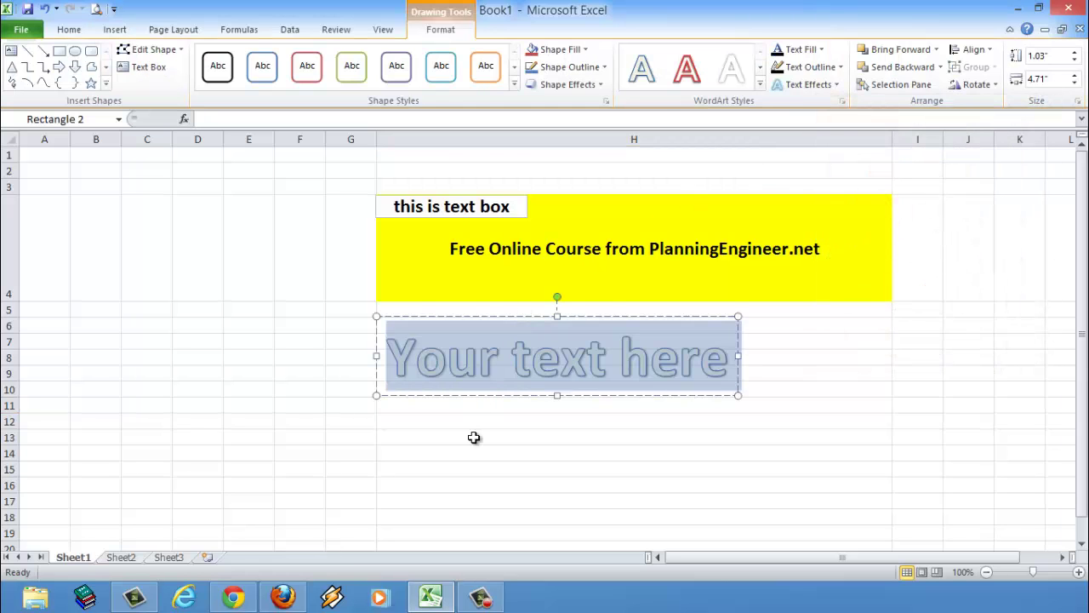
text(W)
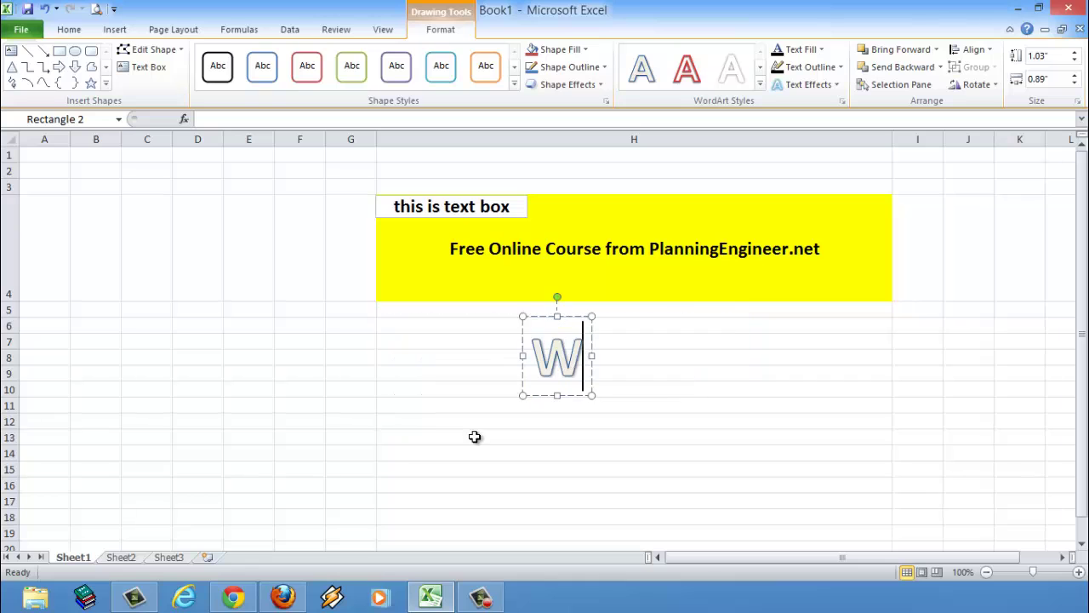
text(ord Art)
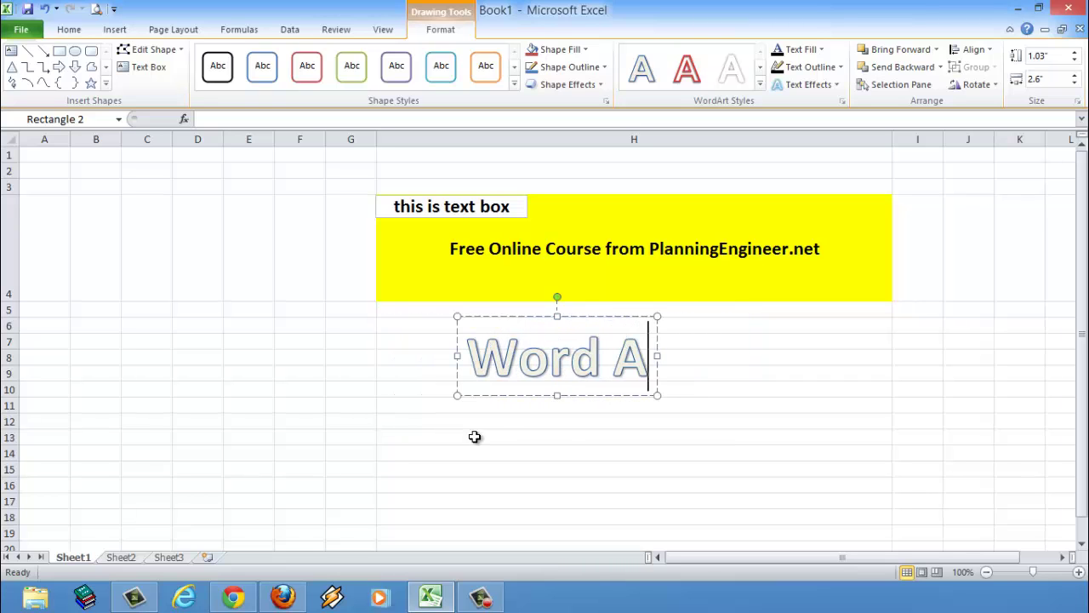
click(473, 436)
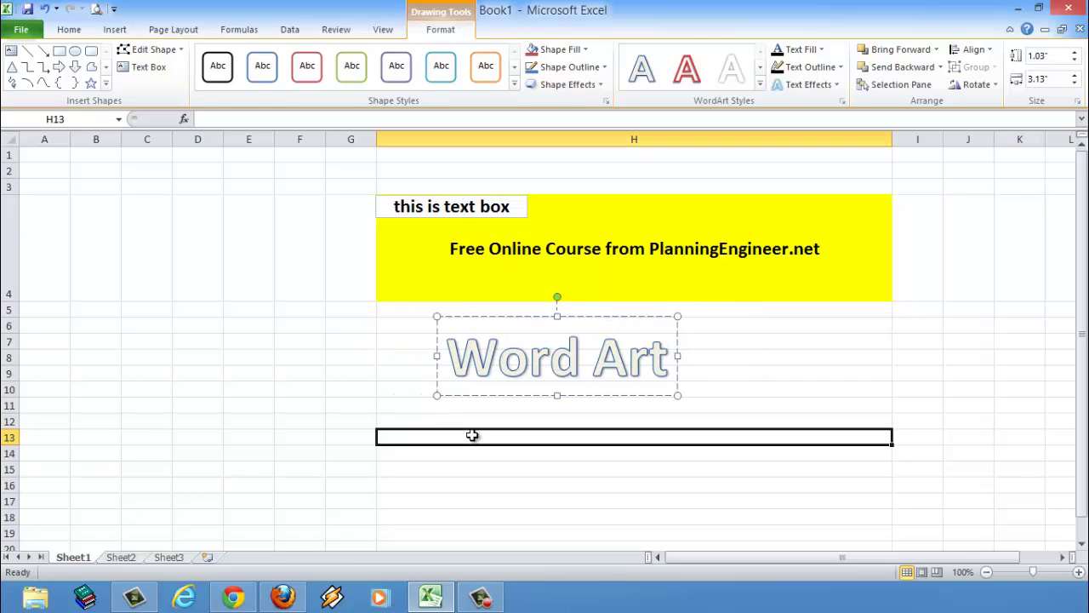
Step: Set the WordArt text to font size 14 with a red font color
click(548, 351)
triple_click(547, 351)
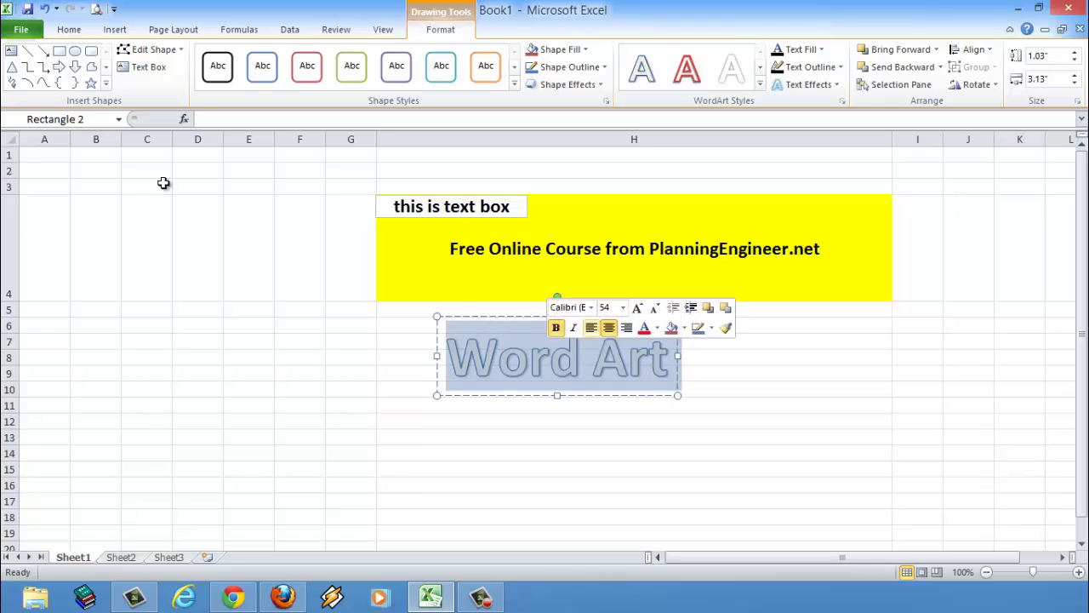
click(68, 30)
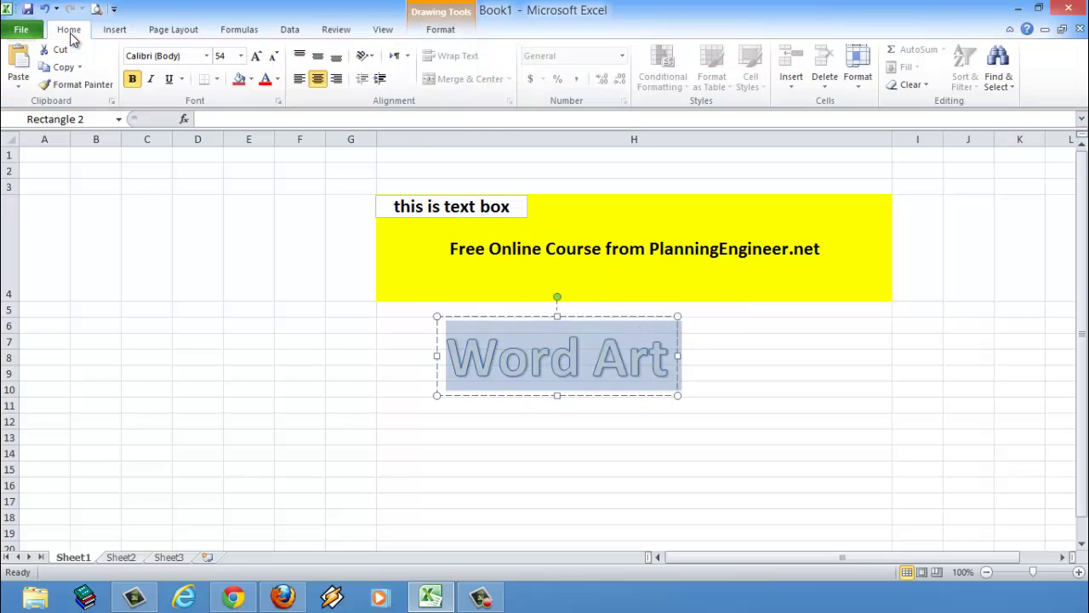
click(240, 56)
click(224, 157)
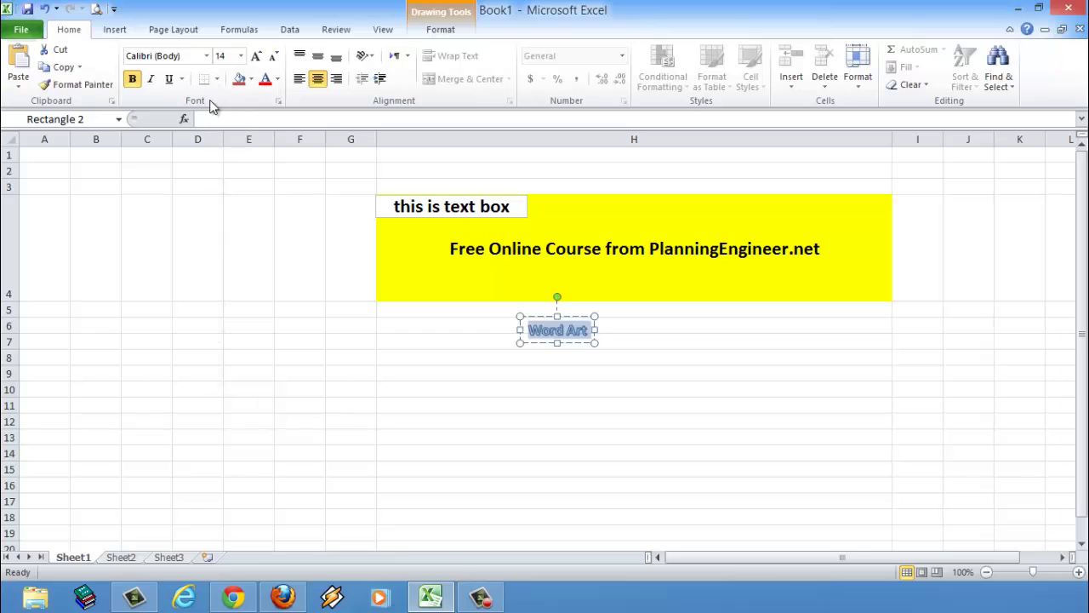
click(269, 82)
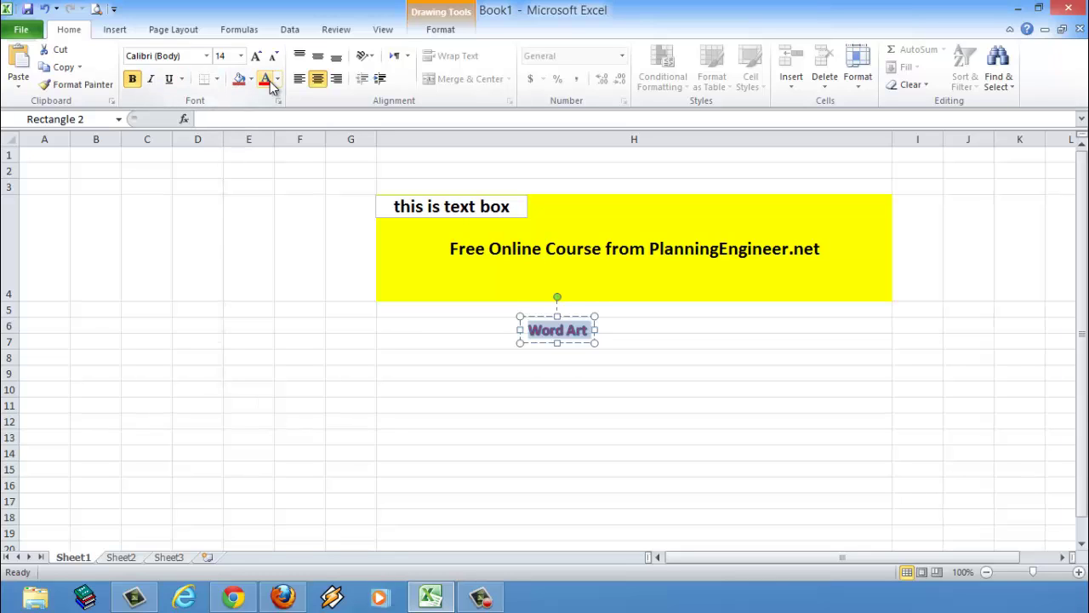
click(562, 375)
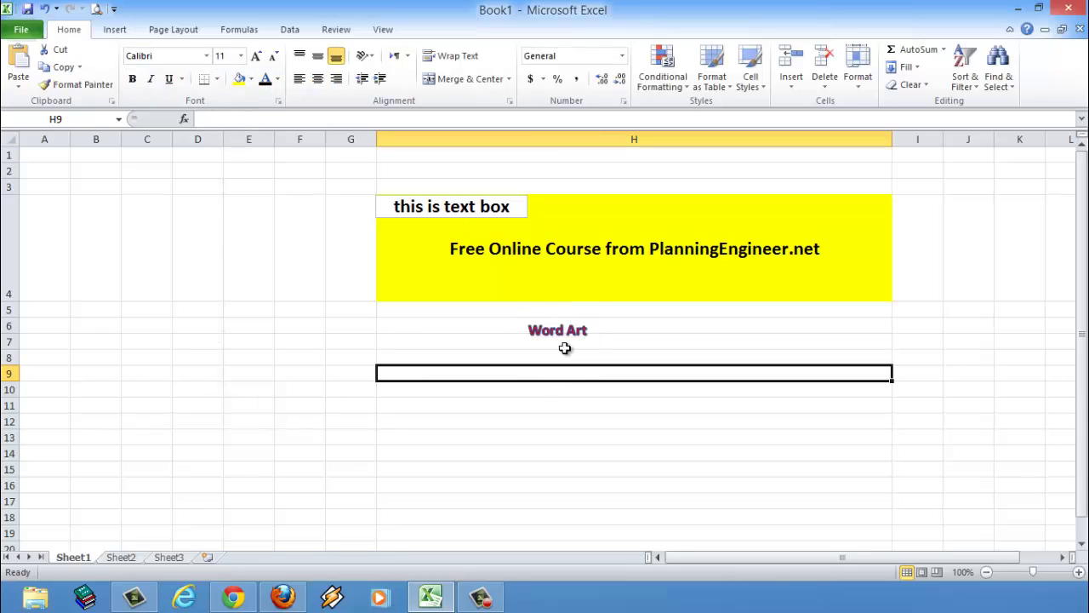
Step: Choose portrait orientation and A3 paper size in the page setup
click(115, 29)
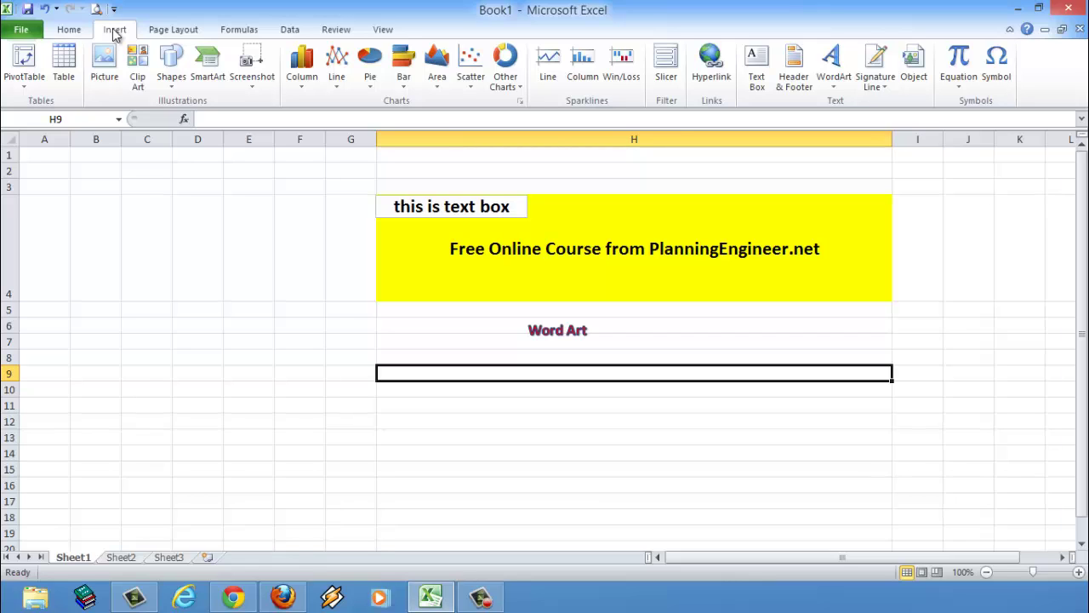
click(164, 34)
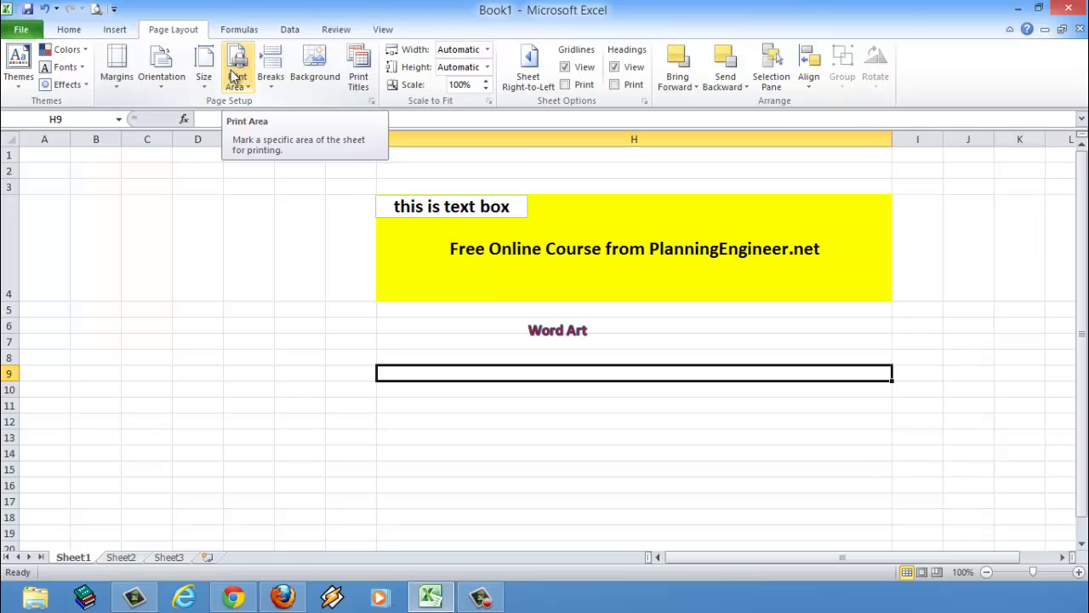
click(377, 103)
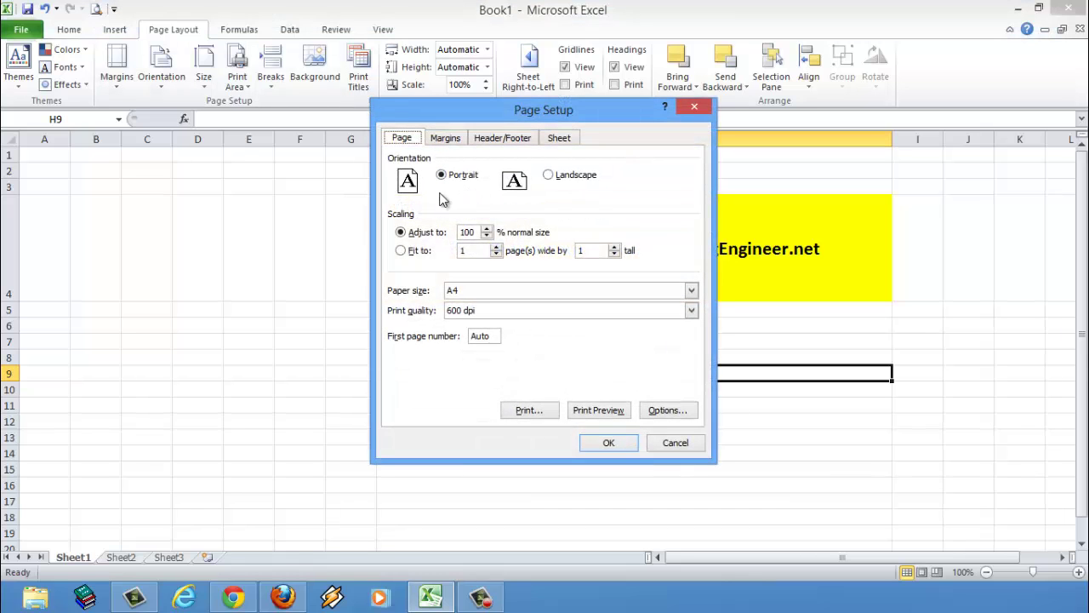
click(552, 177)
click(460, 179)
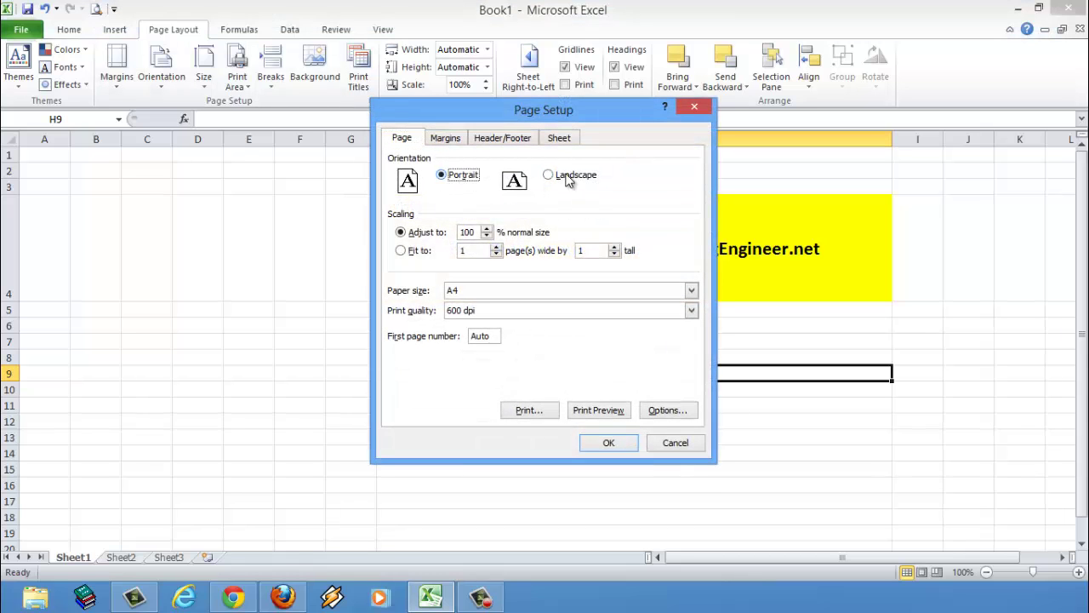
click(466, 294)
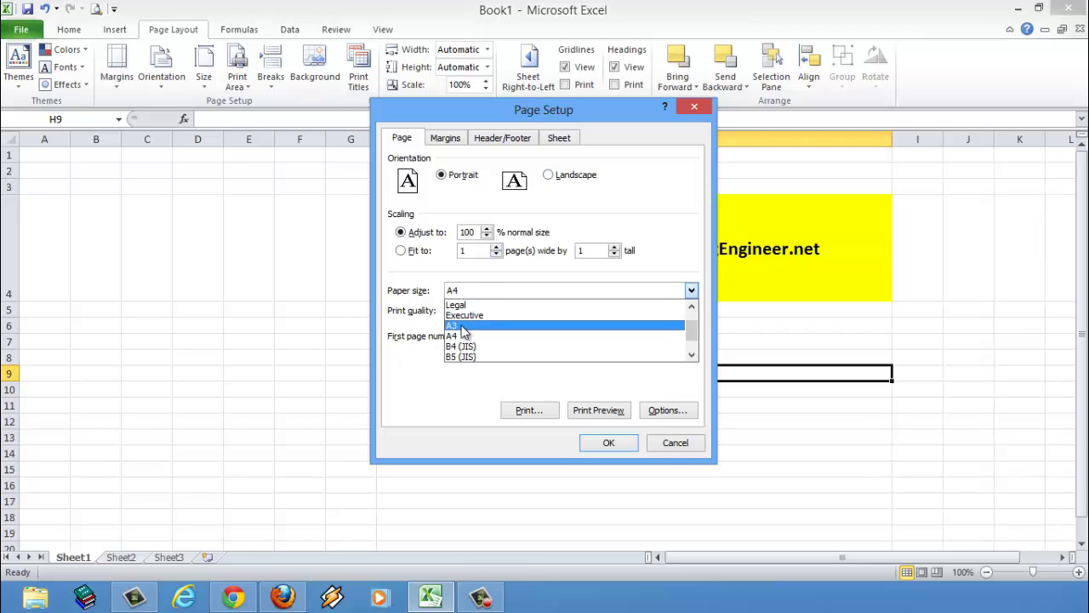
click(468, 326)
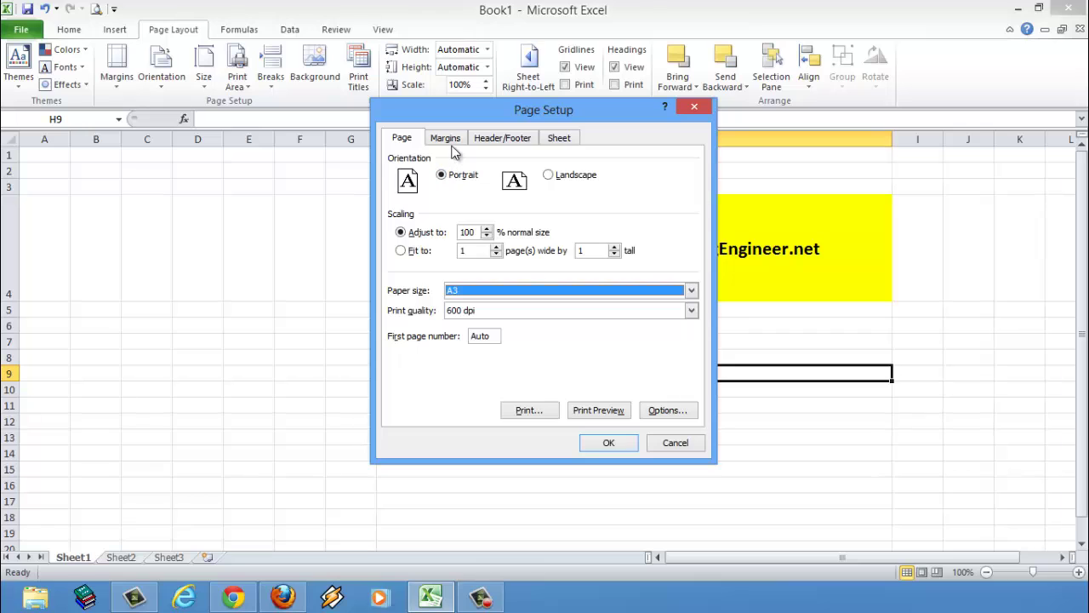
Step: Add a custom center footer reading "Page no. &[Page] of &[Pages]" and apply the page setup
click(521, 139)
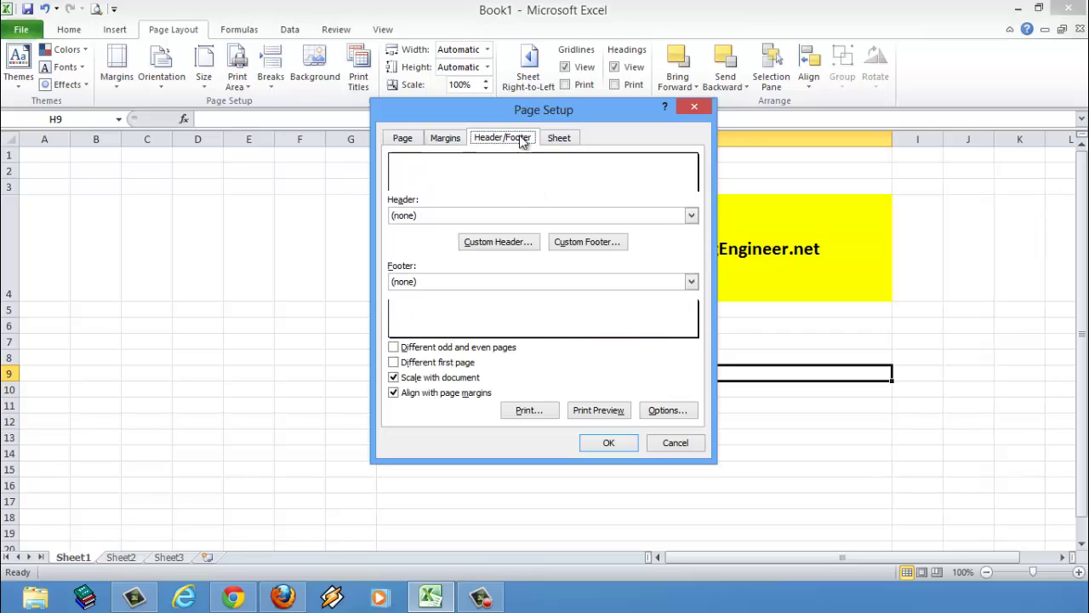
click(509, 244)
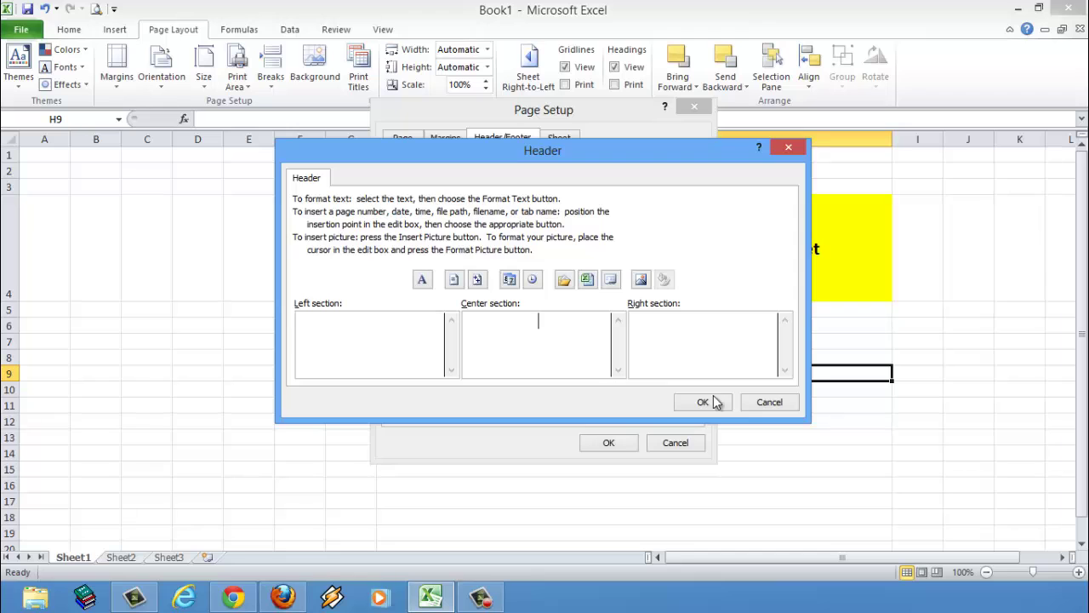
click(767, 404)
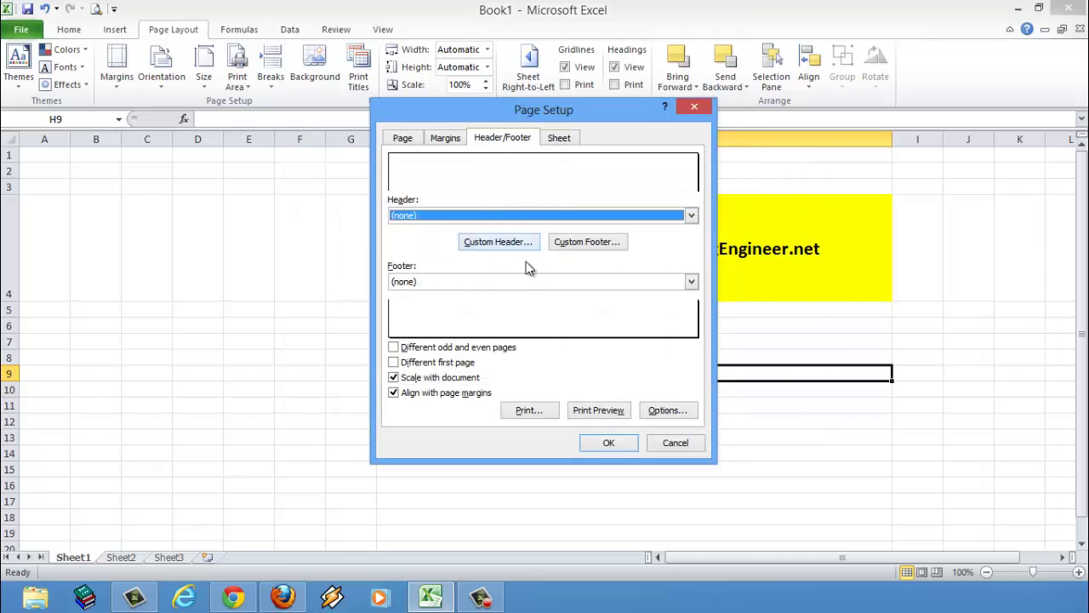
click(586, 243)
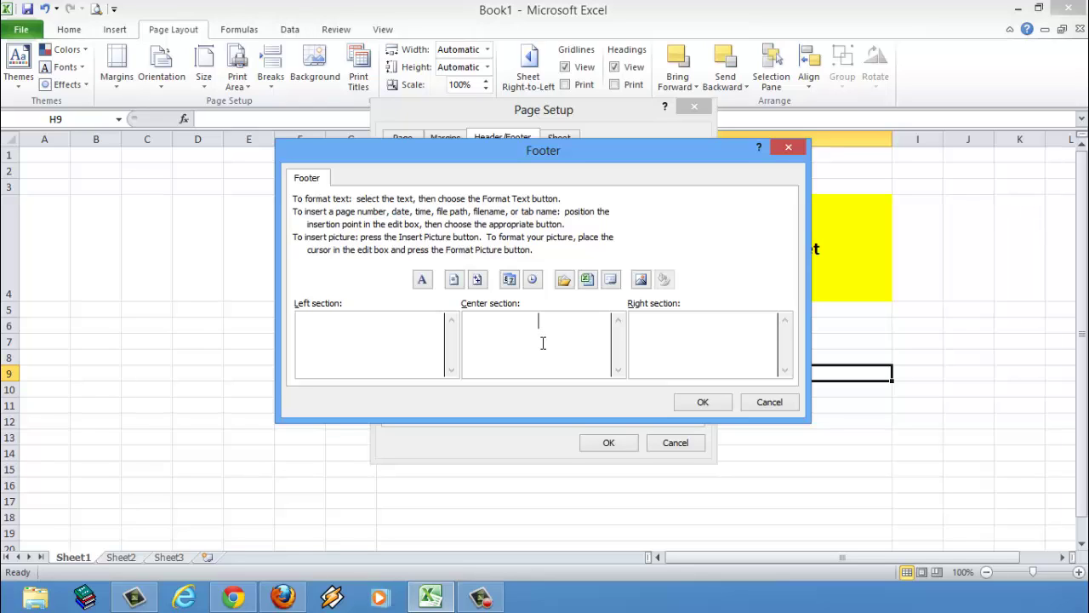
text(Page no.)
click(454, 280)
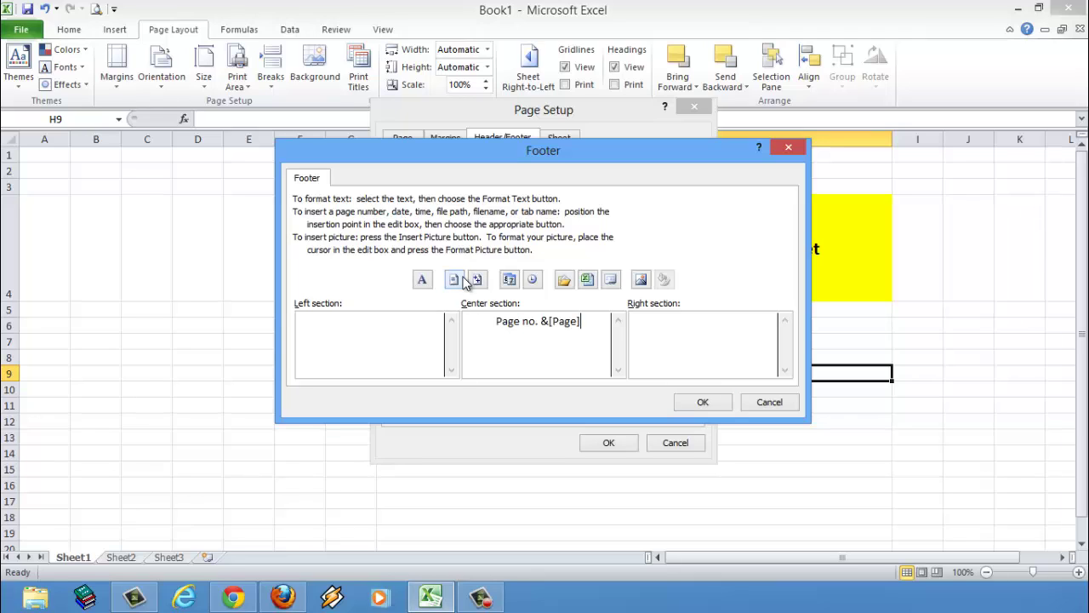
text(of)
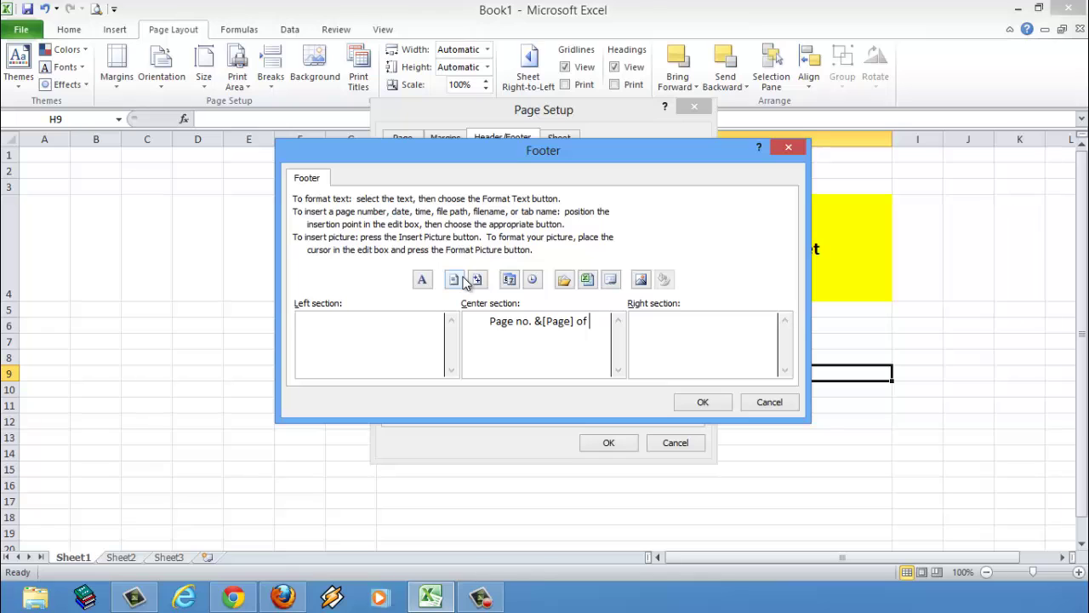
click(477, 280)
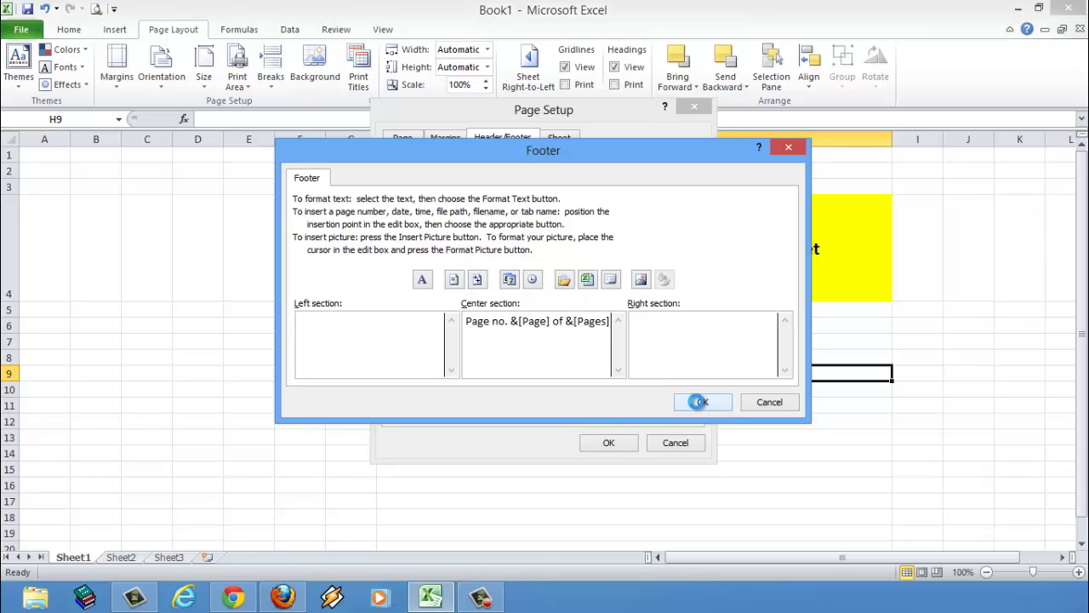
click(701, 403)
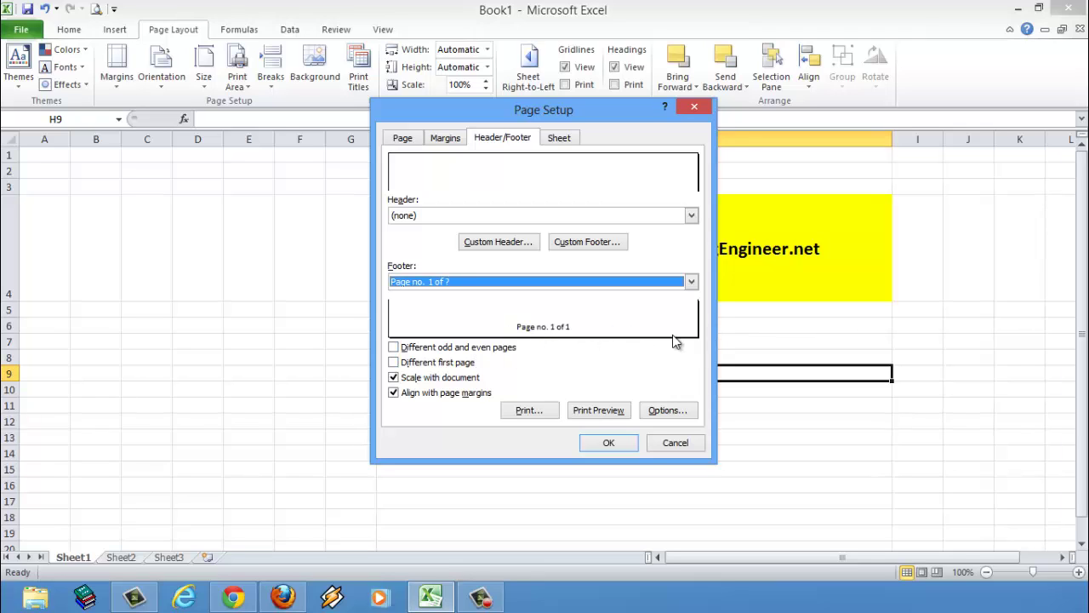
click(610, 443)
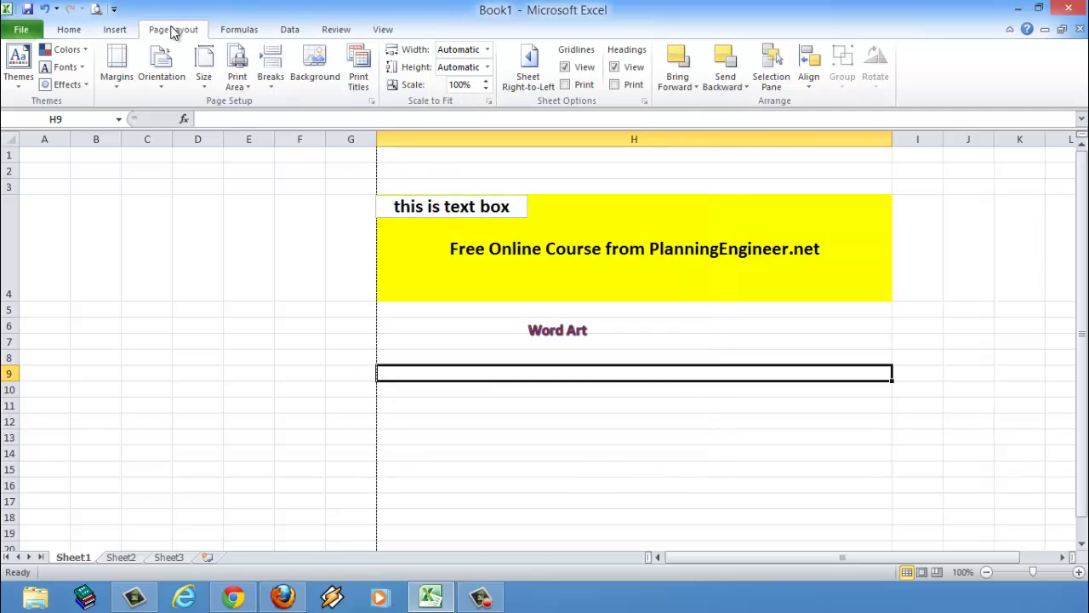
Step: Apply a filter to the cell range starting at A1 that includes the yellow heading cell
click(243, 32)
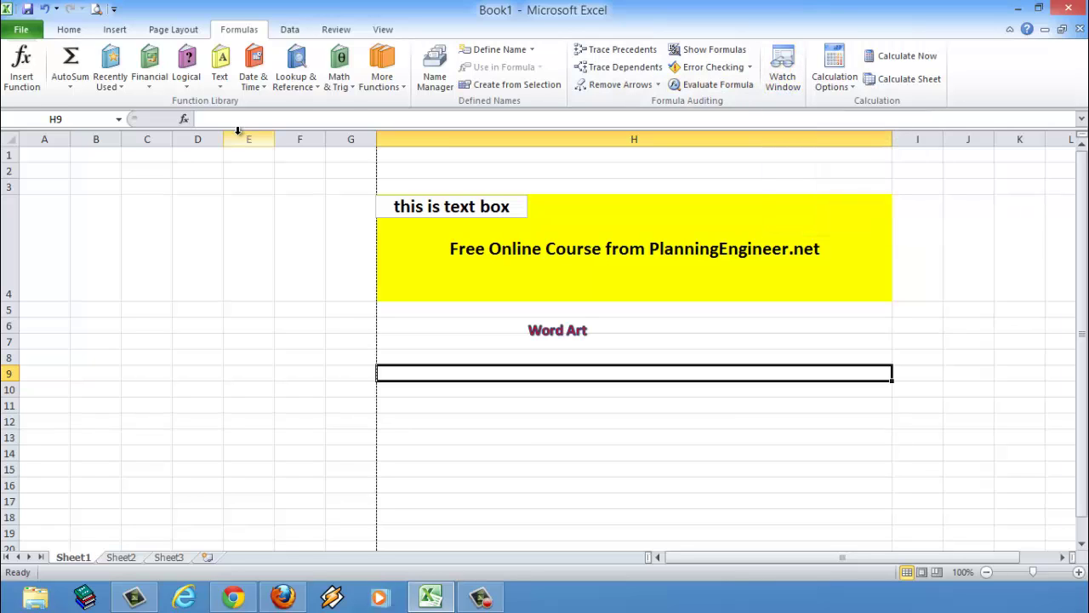
click(292, 29)
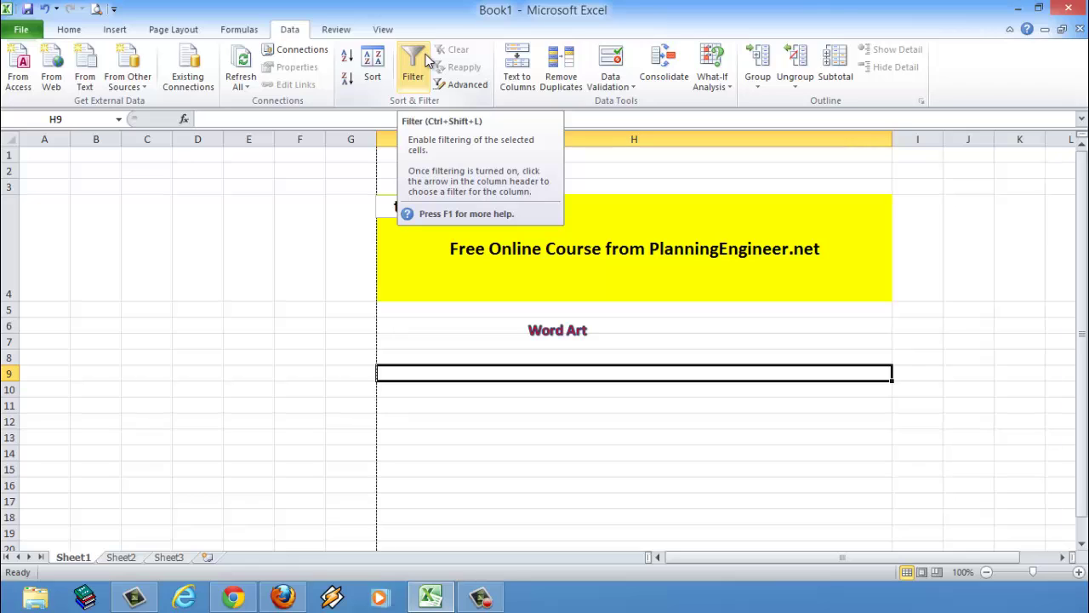
click(396, 233)
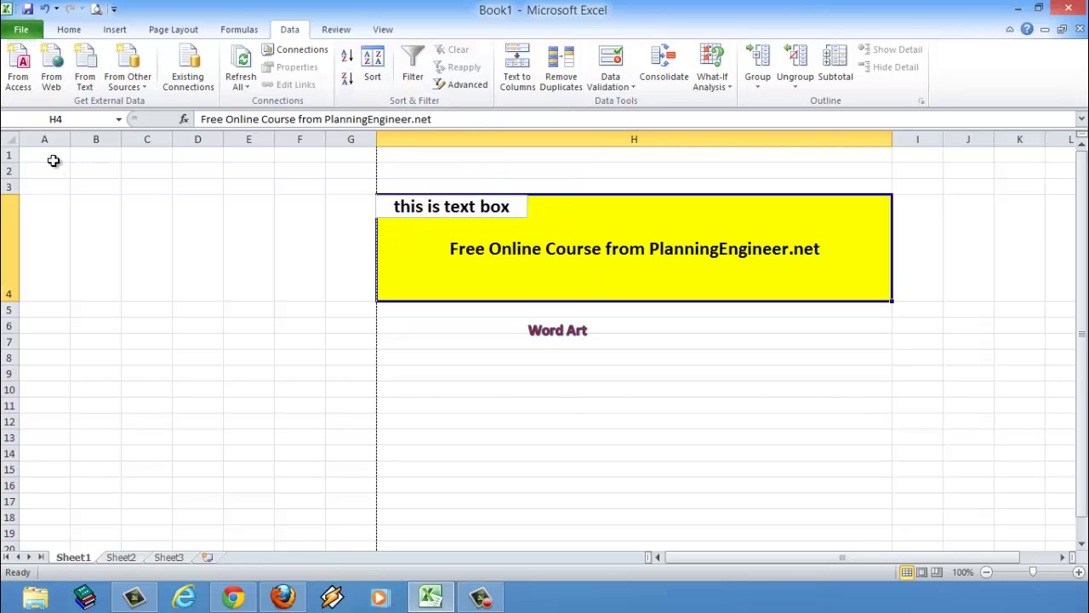
drag(39, 155, 773, 450)
click(410, 65)
click(807, 392)
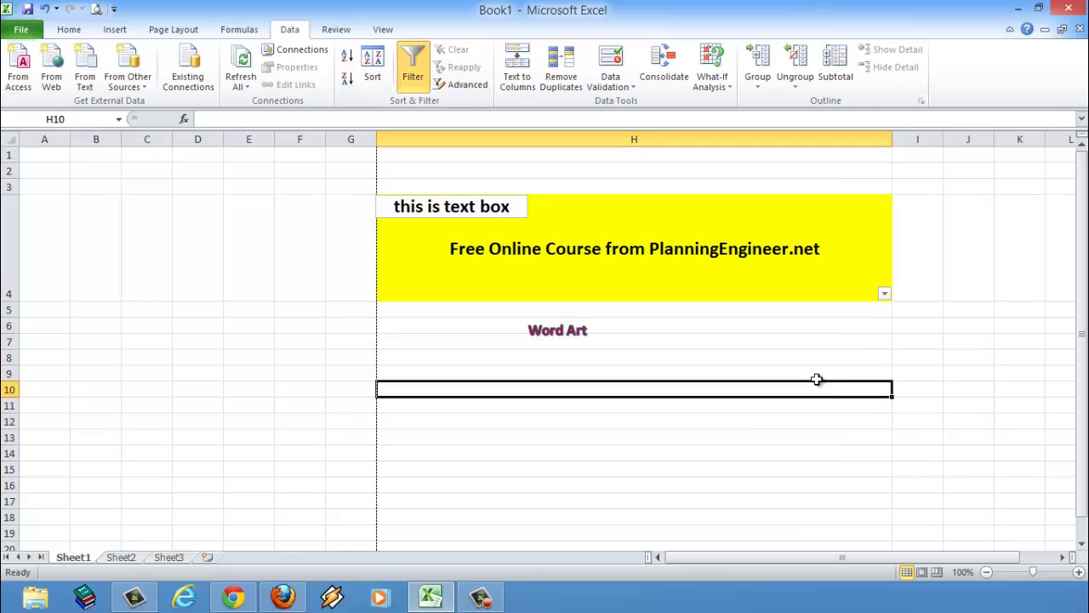
Step: Look at the filter options of the heading cell in H4 and turn the filter off
click(884, 295)
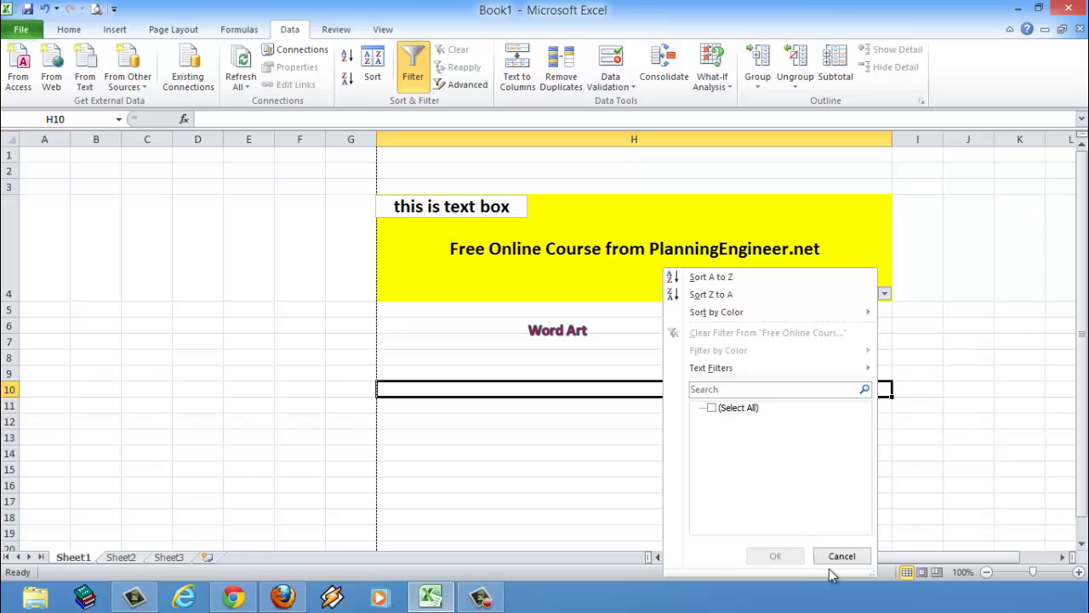
click(647, 486)
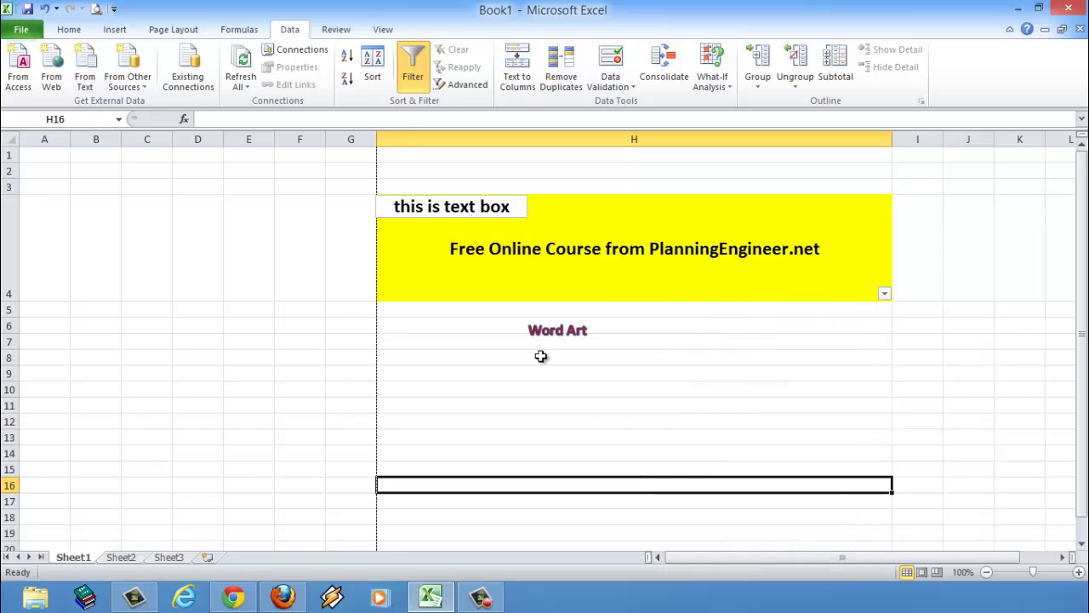
click(417, 64)
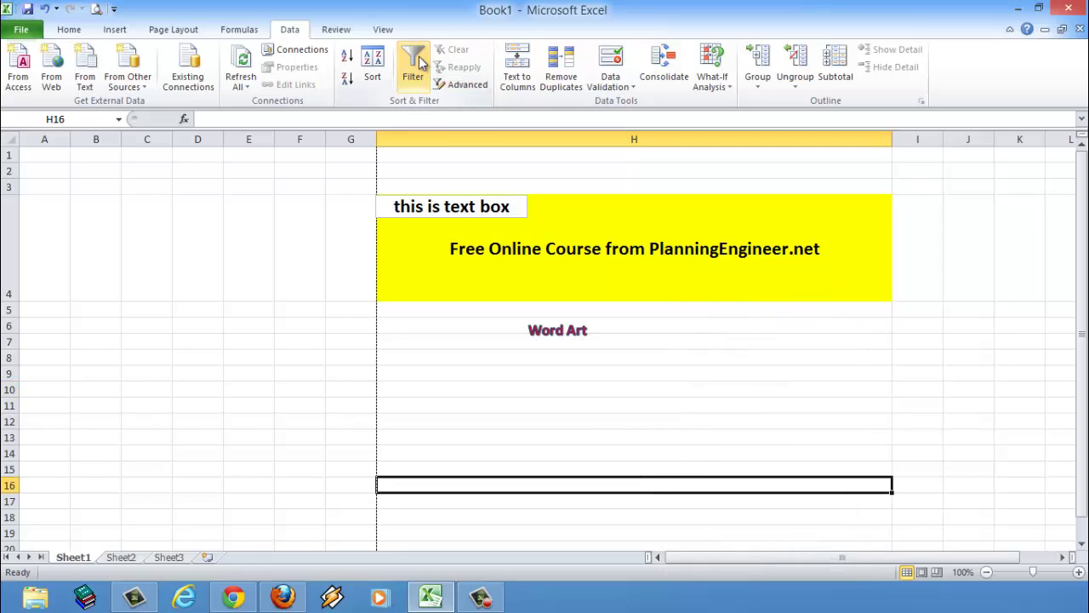
click(311, 253)
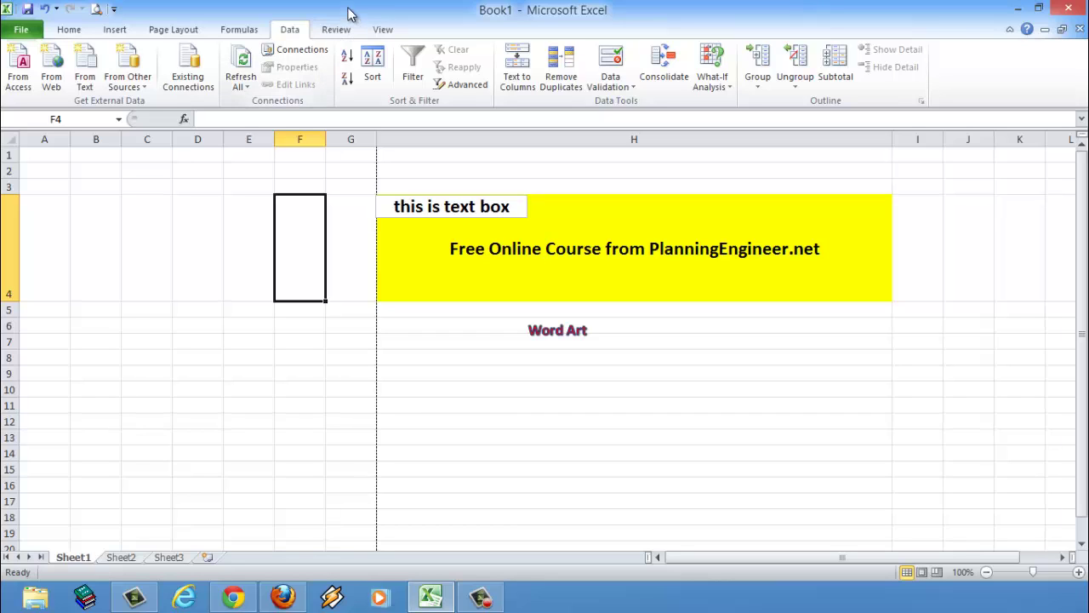
click(333, 35)
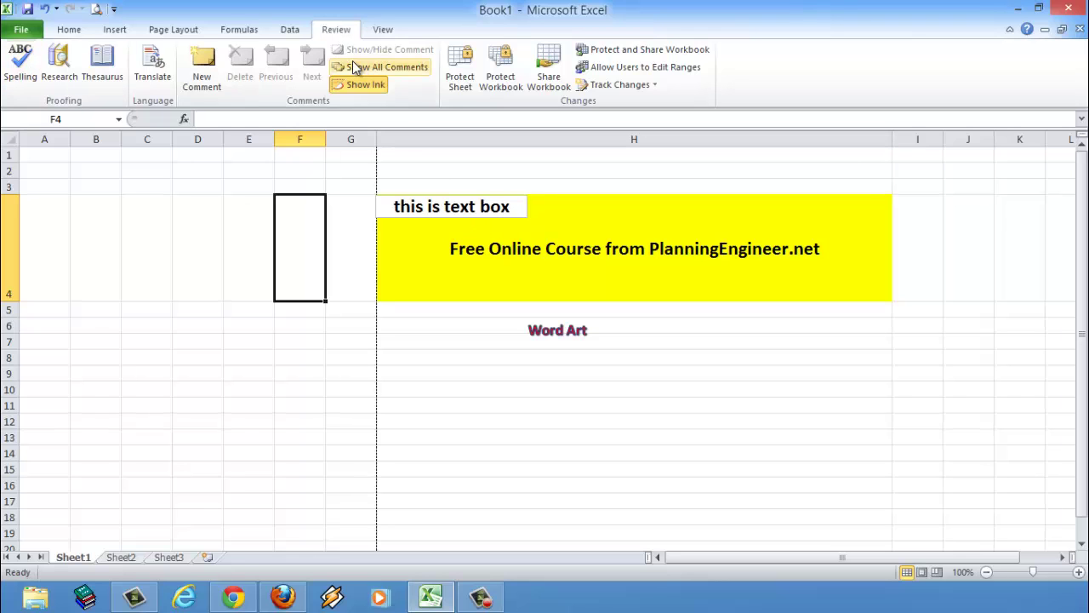
Step: Check the spelling of Sheet1 starting from cell H9, continuing the check at the beginning of the sheet
click(686, 377)
click(606, 249)
drag(426, 185, 609, 344)
click(591, 373)
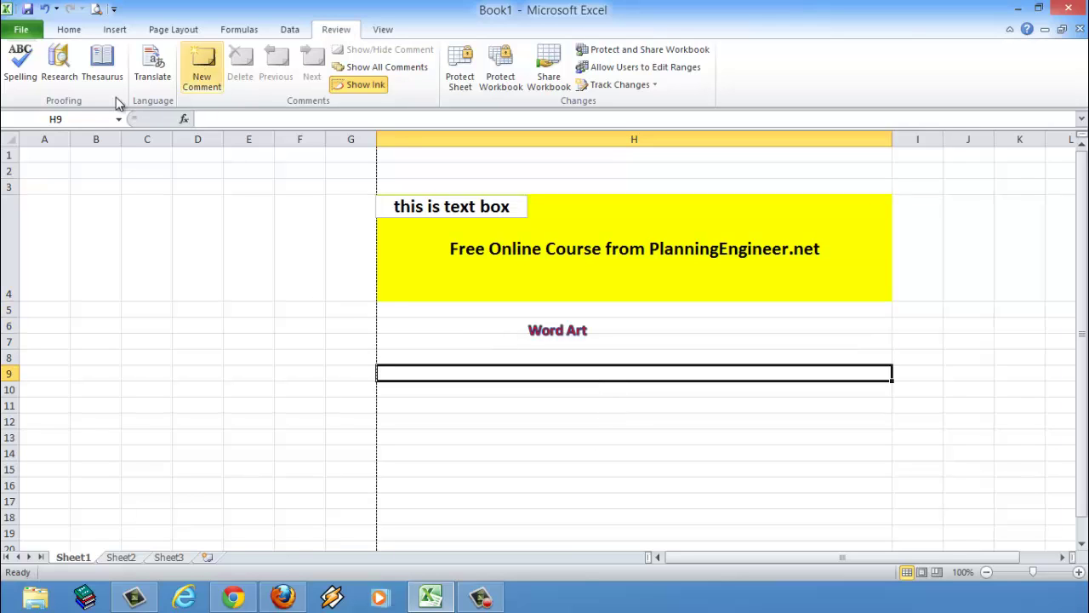
click(22, 61)
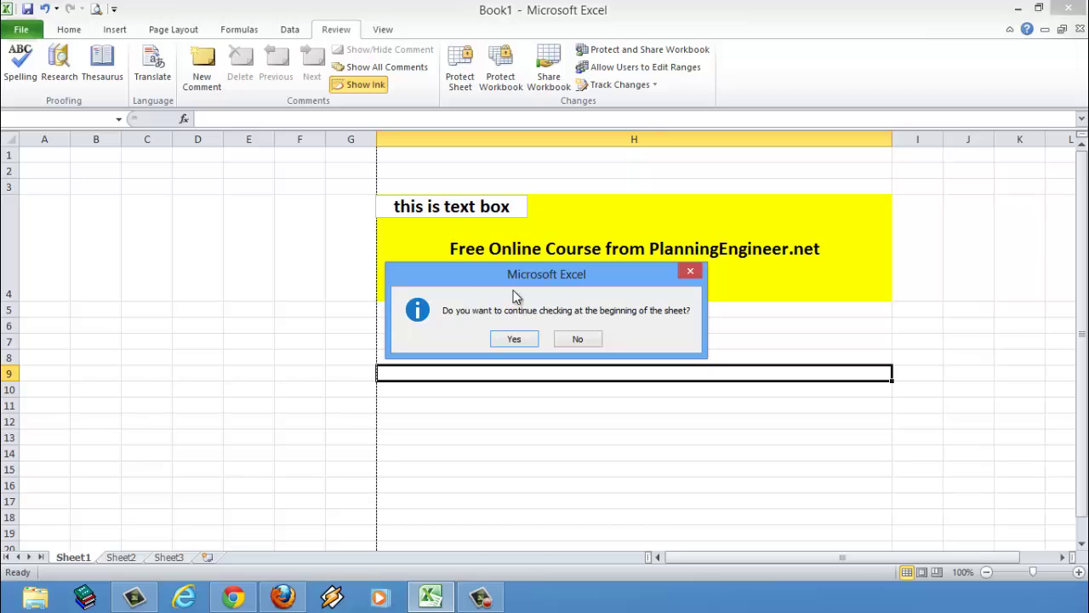
click(518, 341)
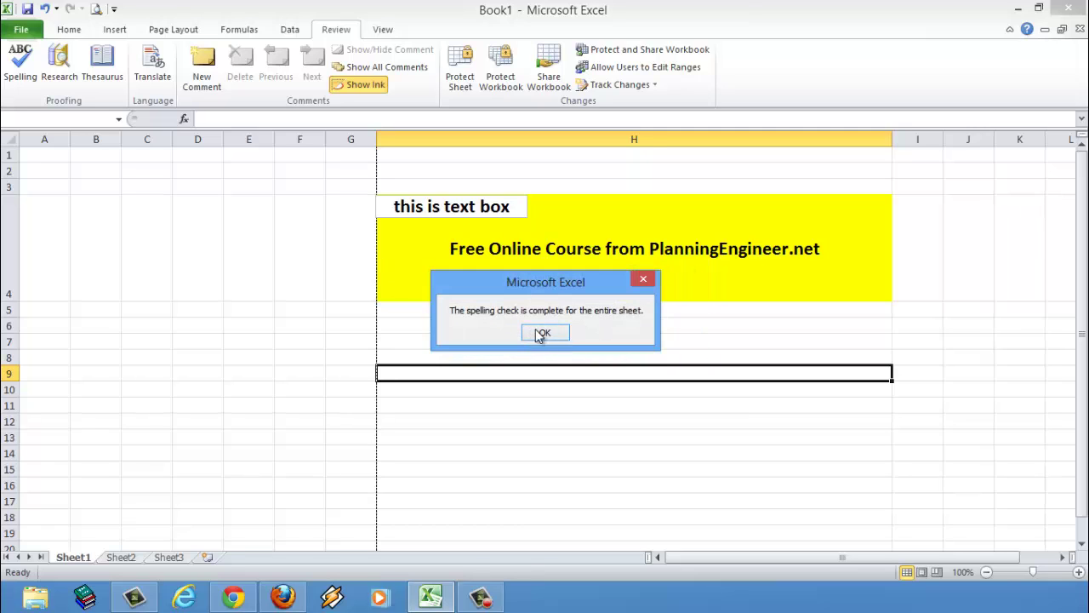
click(565, 333)
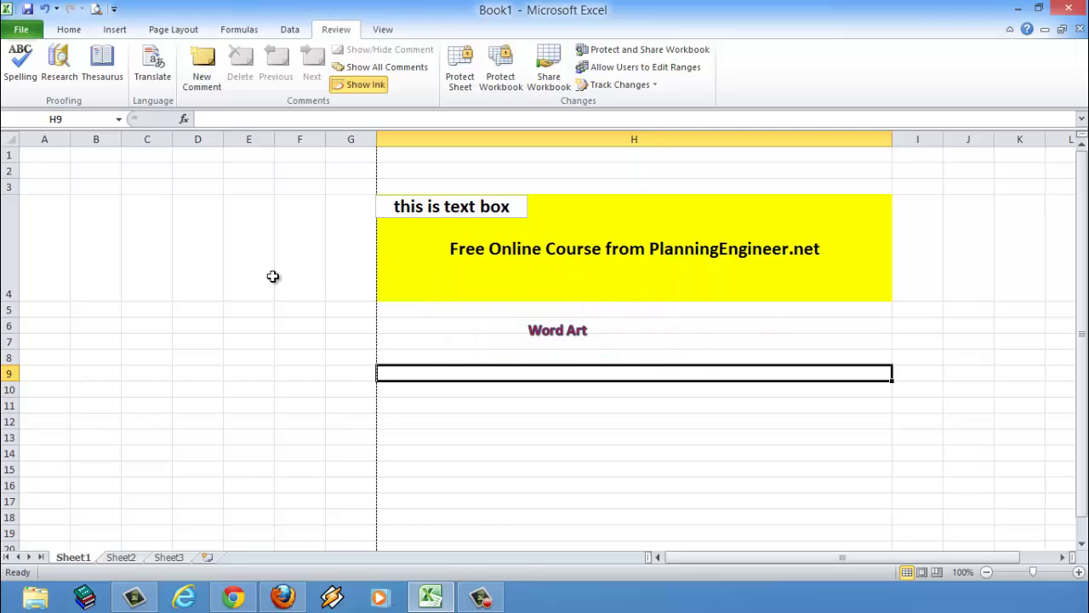
Step: Enter the misspelled word "goode" in cell E8
click(254, 357)
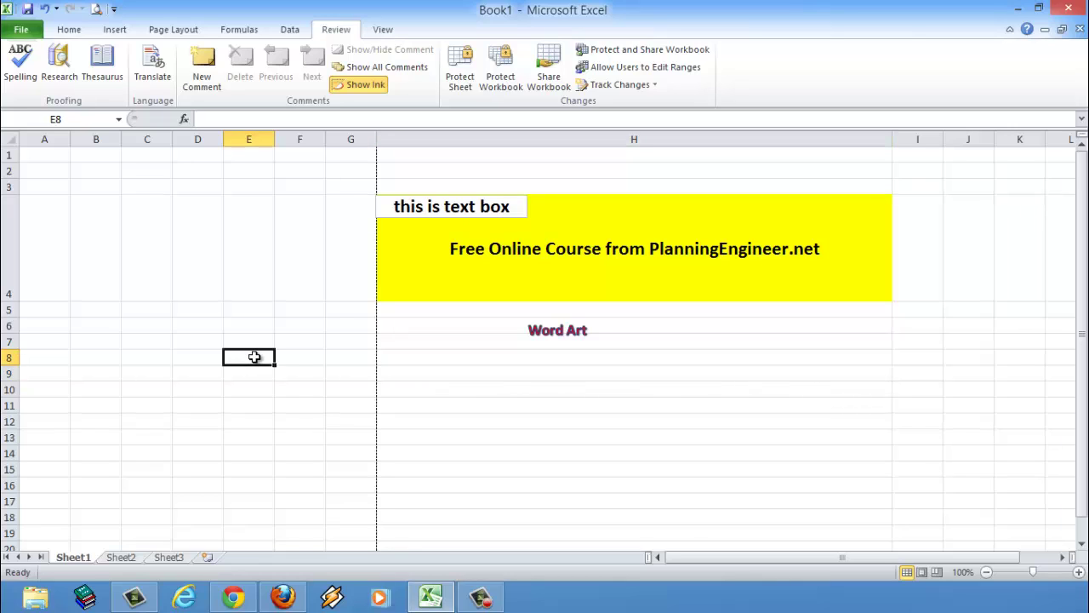
text(goode)
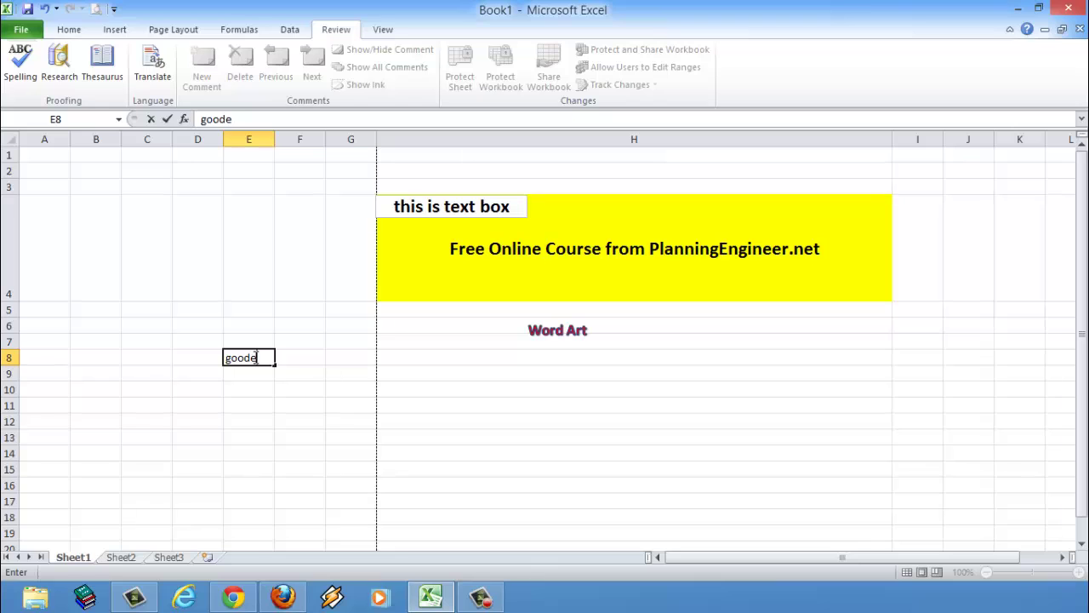
key(Return)
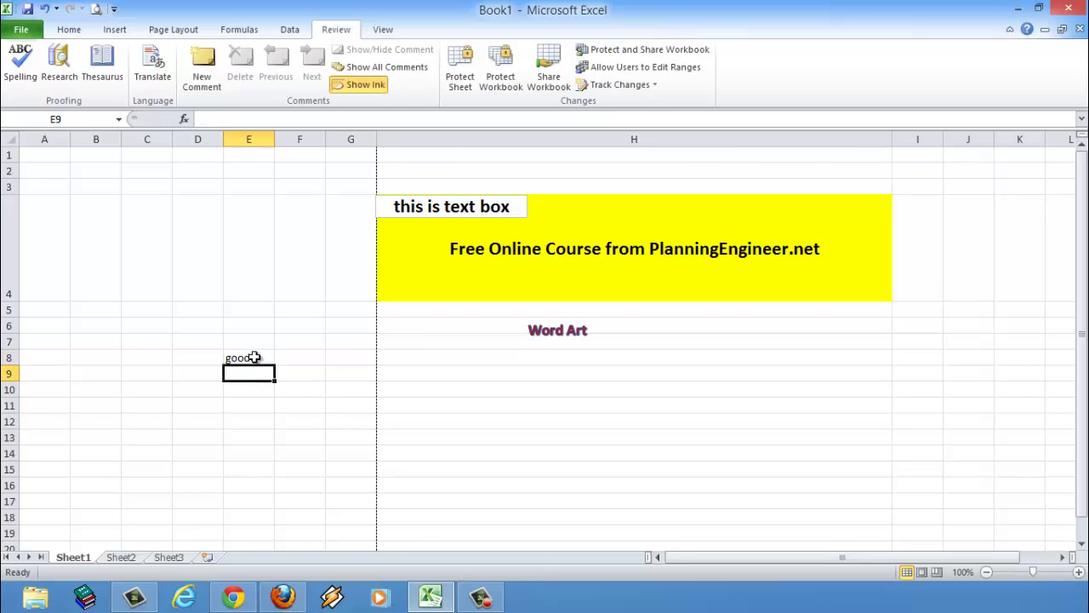
Step: Run the spelling check on the whole sheet and change "goode" to the suggested "Goode"
click(20, 70)
click(514, 339)
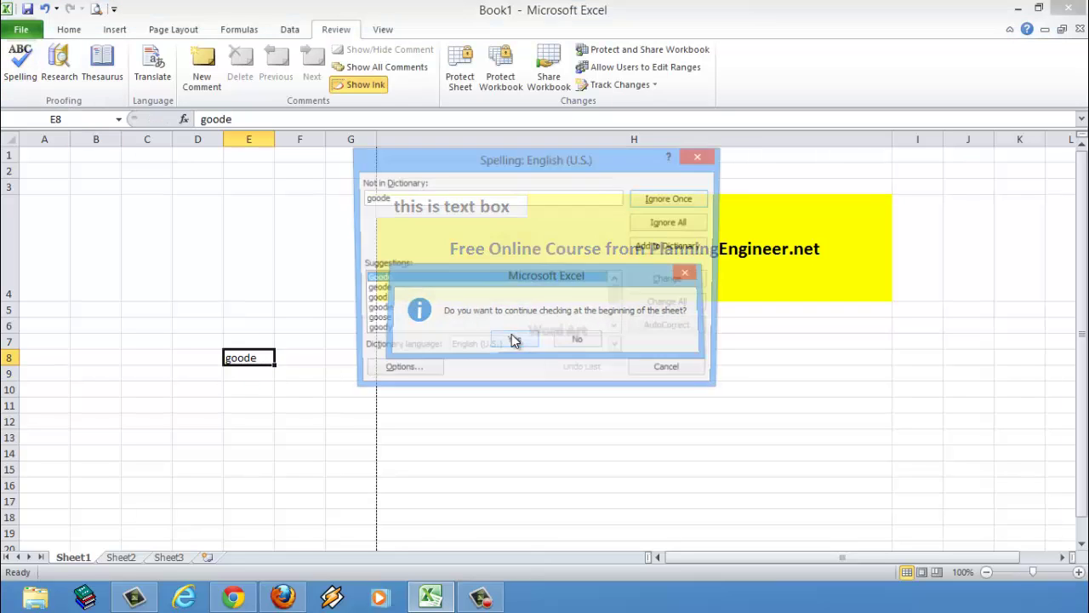
drag(403, 199, 303, 203)
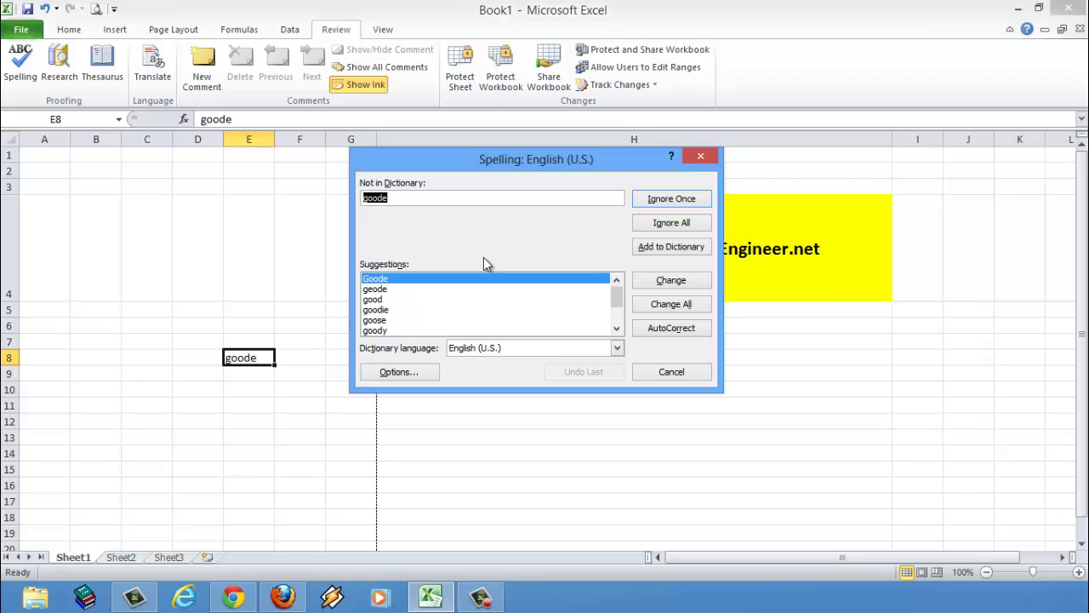
drag(621, 305, 627, 259)
click(672, 281)
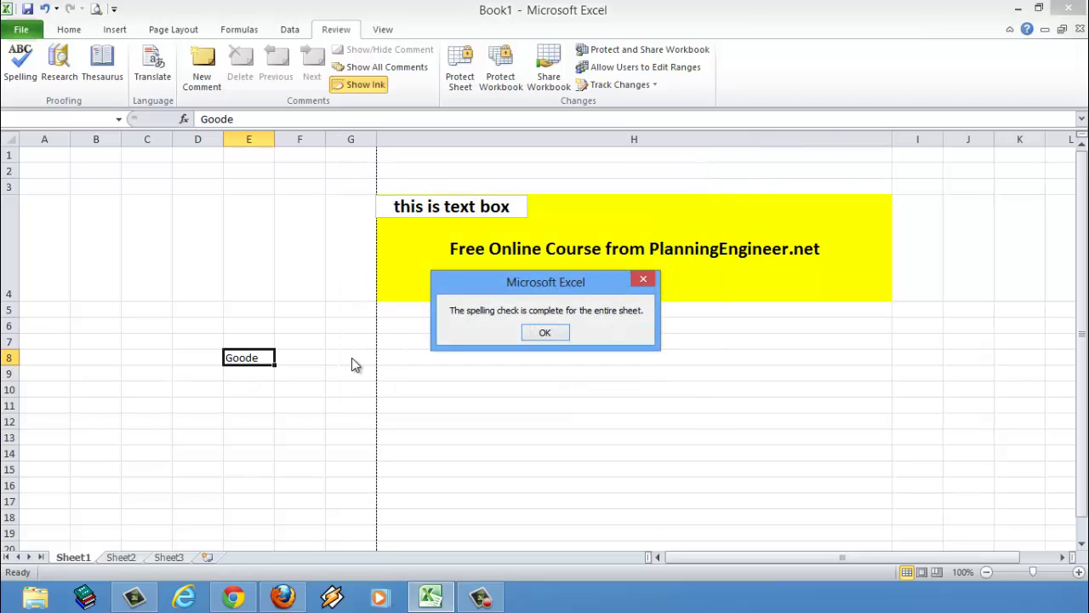
click(545, 333)
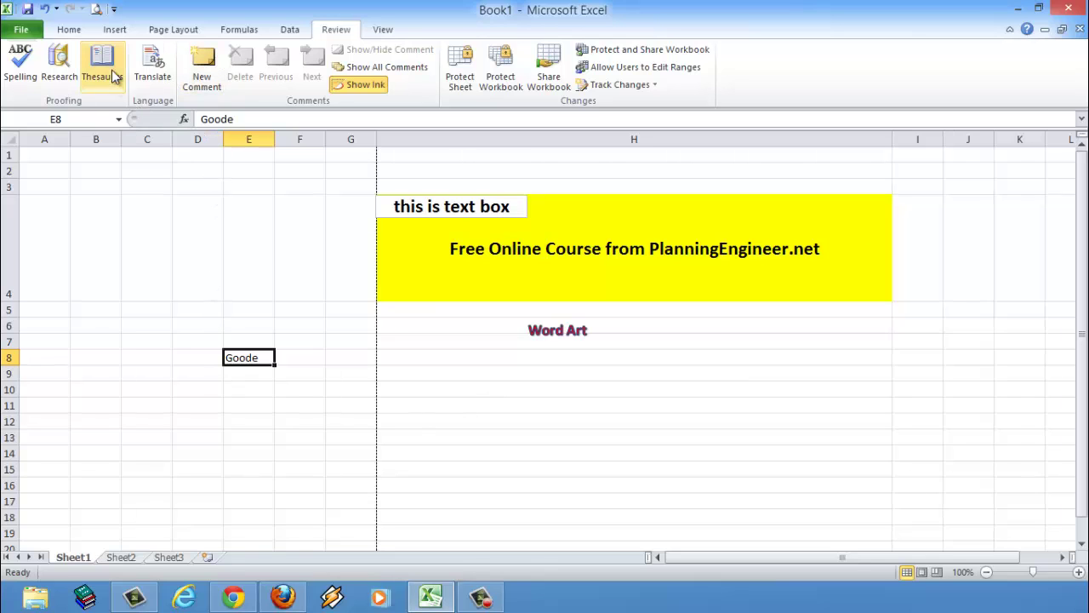
Step: Repeat the spelling check for the entire sheet after the word correction in E8
click(25, 64)
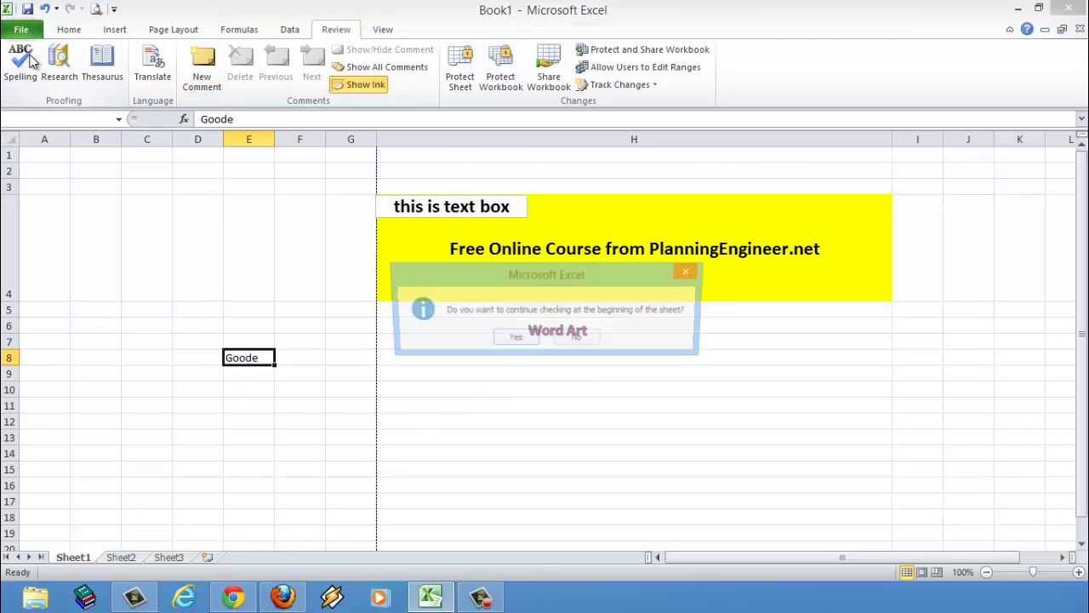
click(513, 339)
click(533, 334)
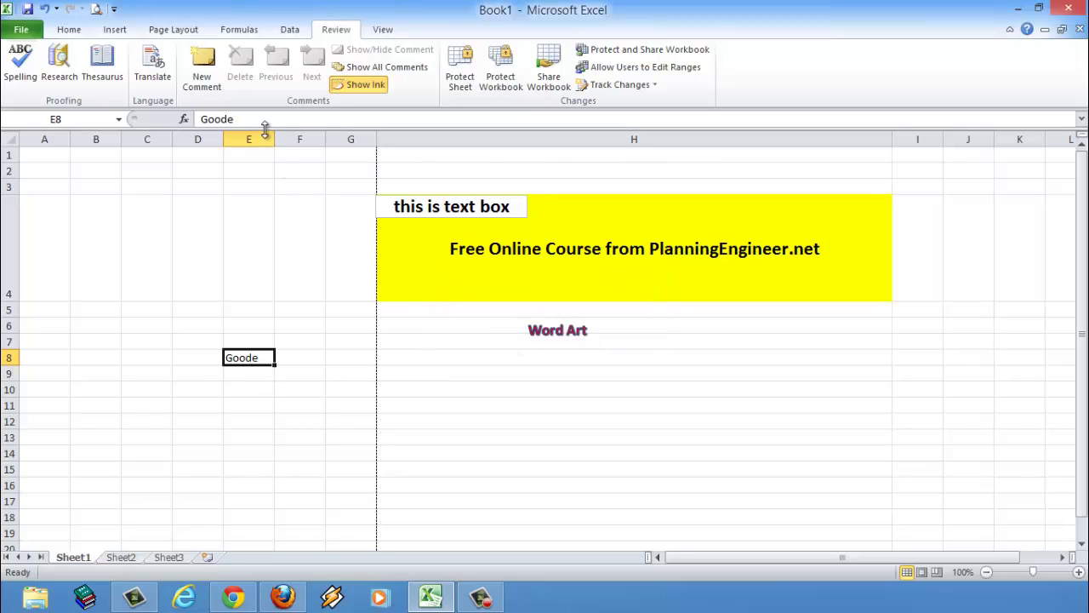
Step: Switch the worksheet to Page Break Preview and dismiss the welcome message
click(384, 33)
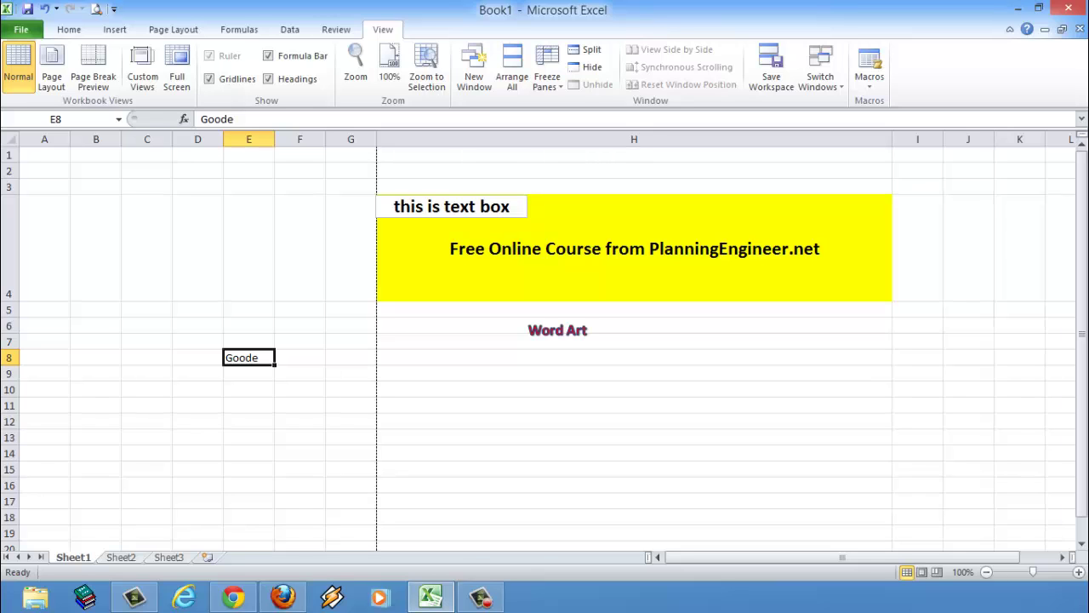
click(101, 79)
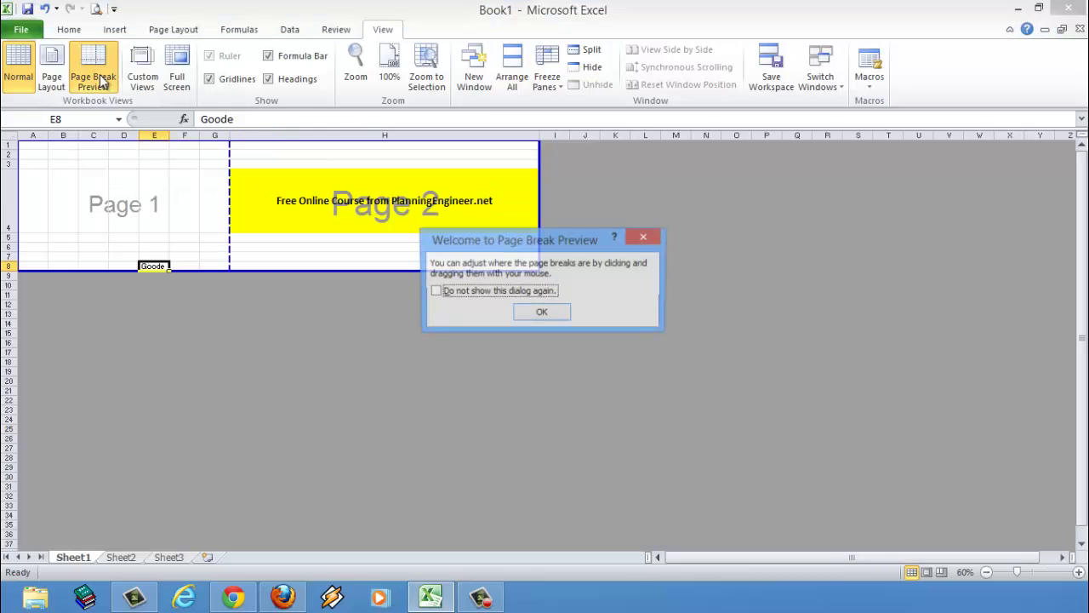
click(524, 310)
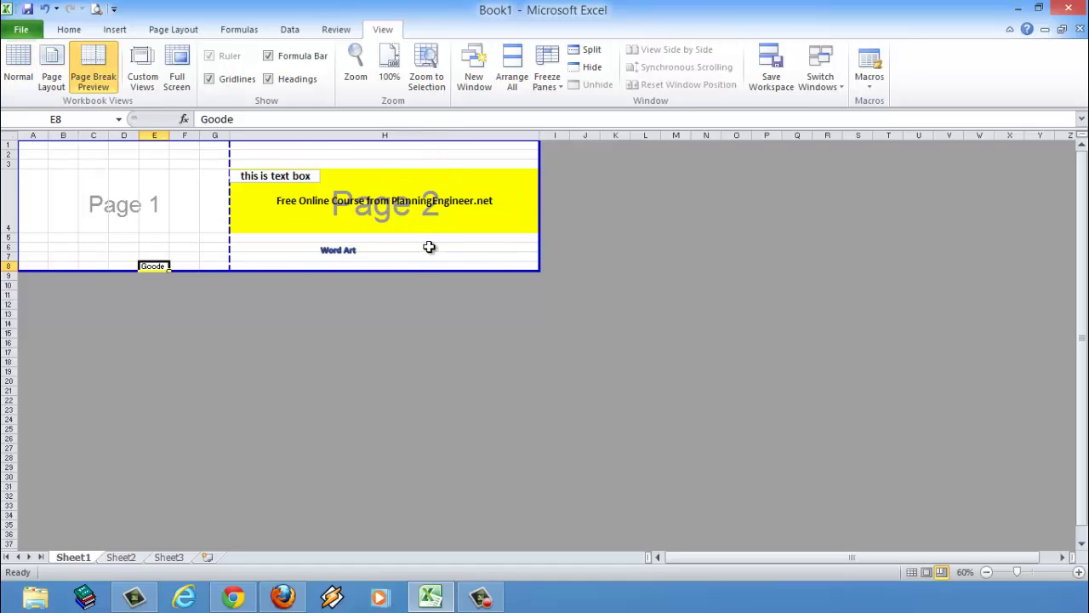
click(149, 209)
click(407, 239)
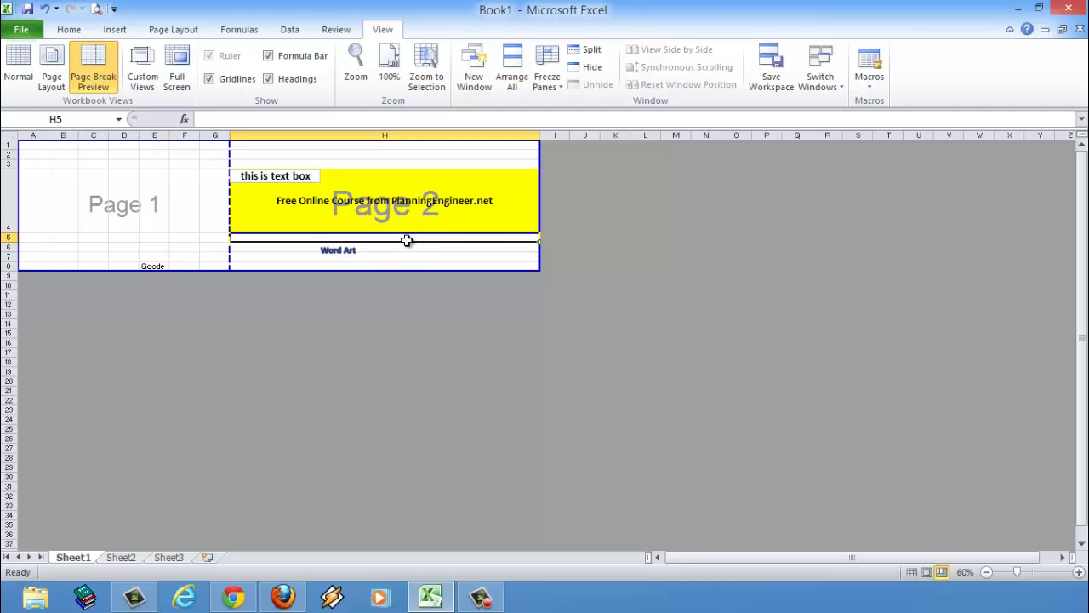
Step: Delete the whole columns A through G that make up Page 1 in the page break preview
drag(220, 151, 39, 263)
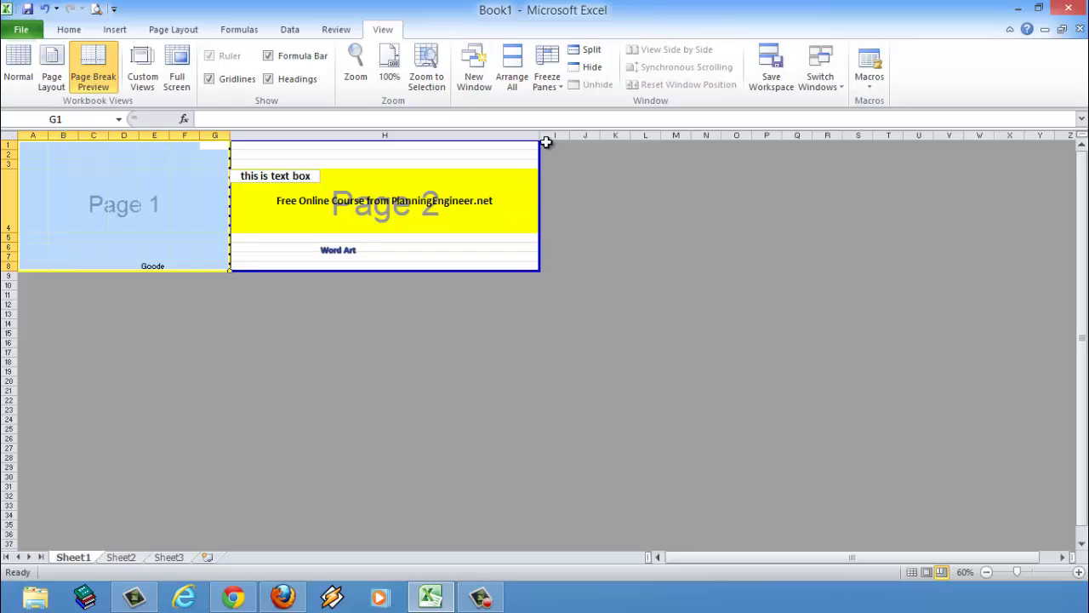
click(251, 258)
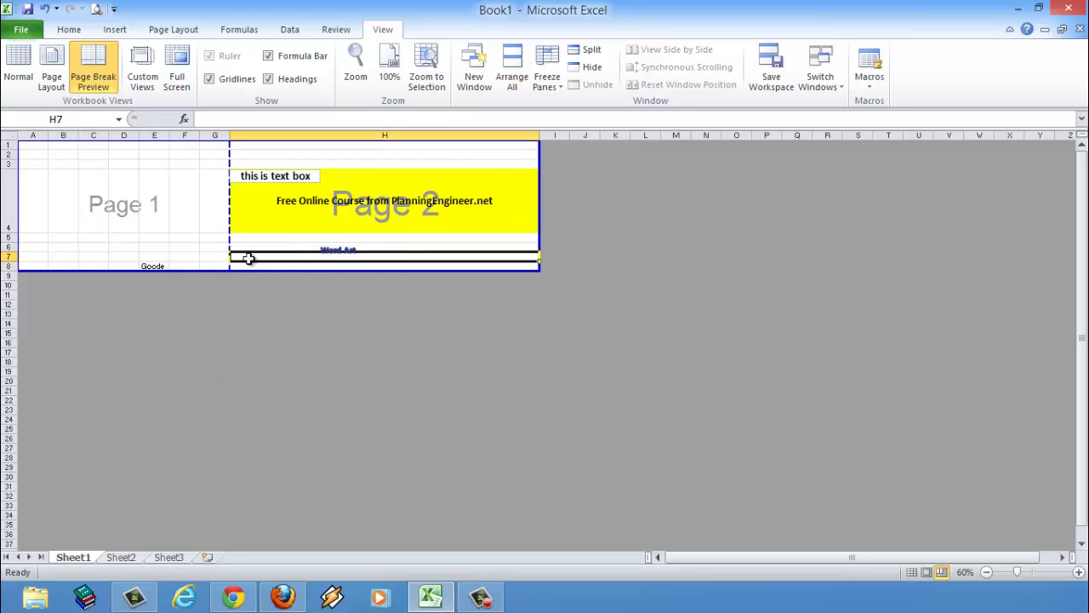
drag(217, 134, 26, 134)
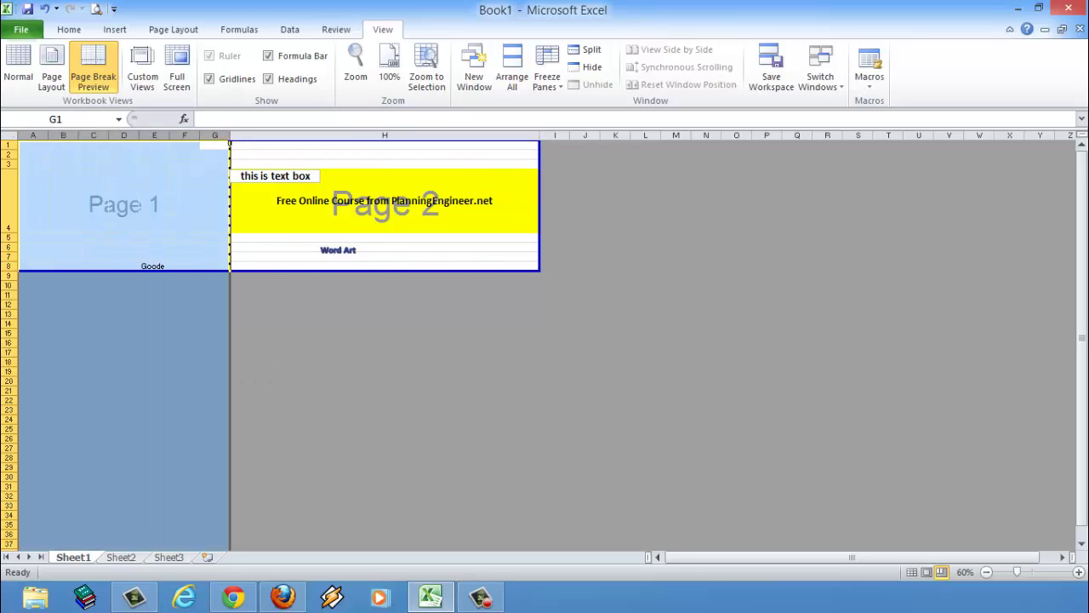
right_click(64, 132)
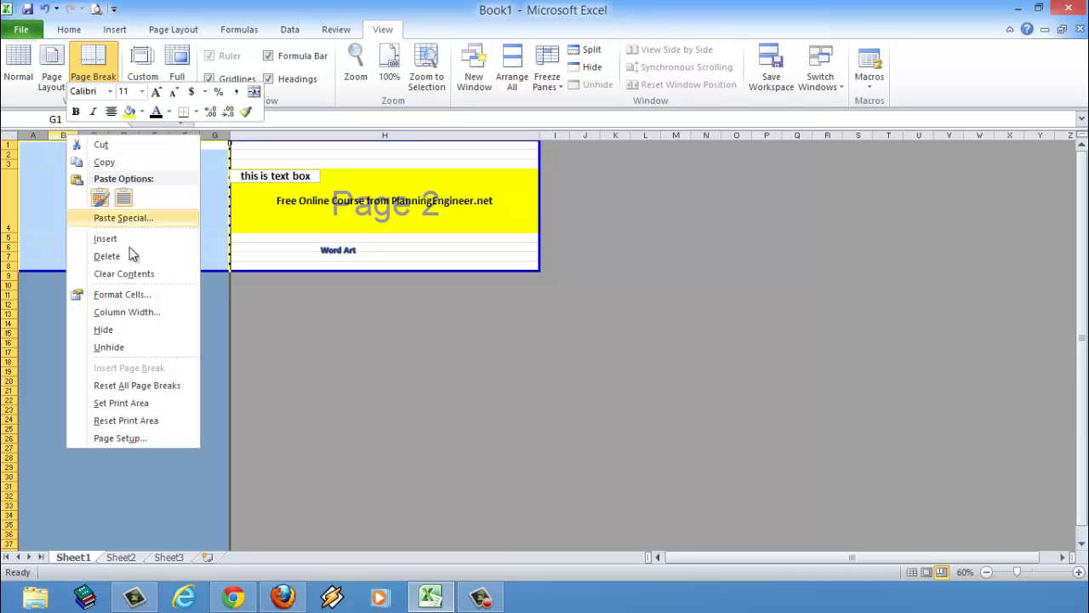
click(130, 255)
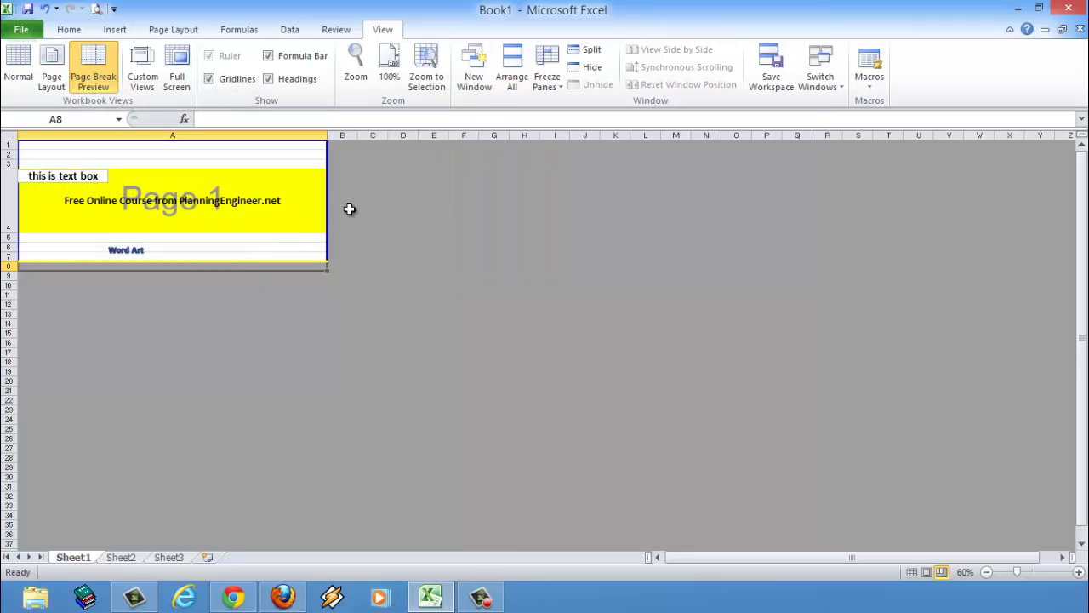
Step: Extend the Page 1 print boundary to column D on the side and row 17 below
drag(327, 166, 418, 184)
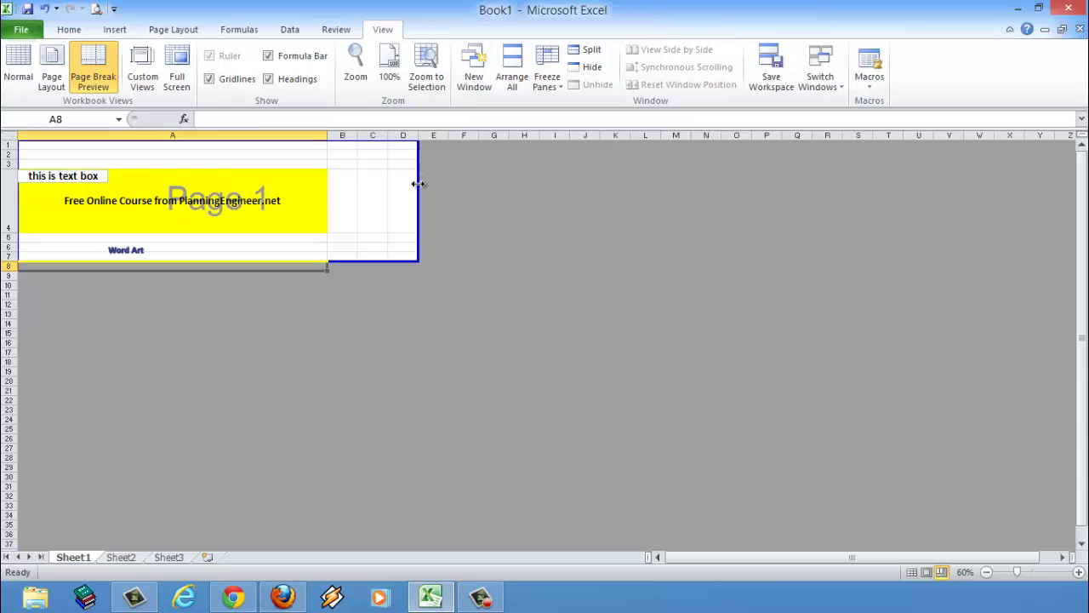
drag(335, 263, 281, 356)
click(272, 333)
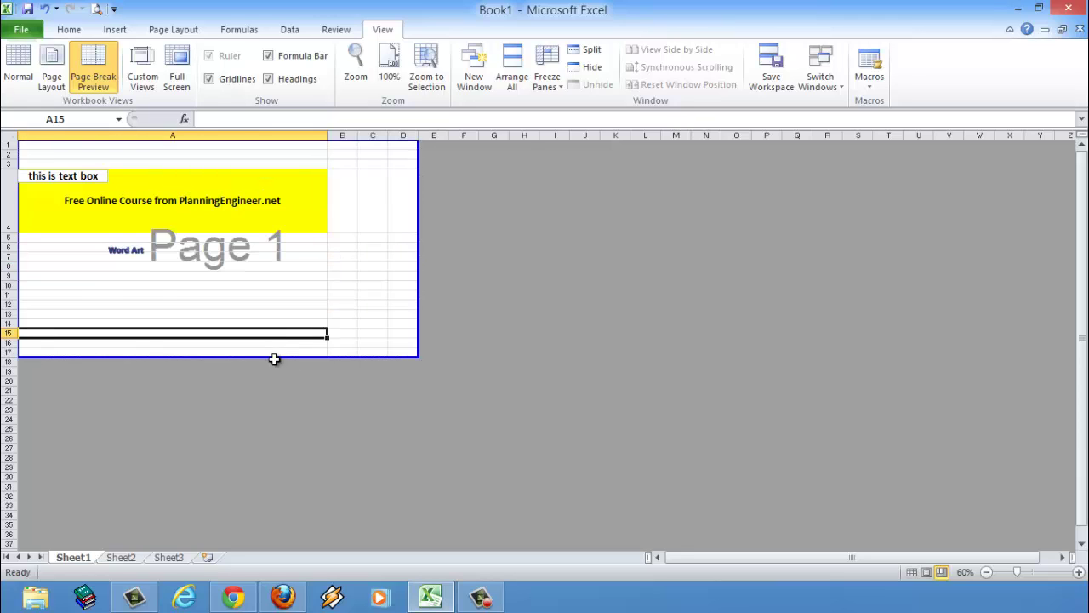
click(172, 275)
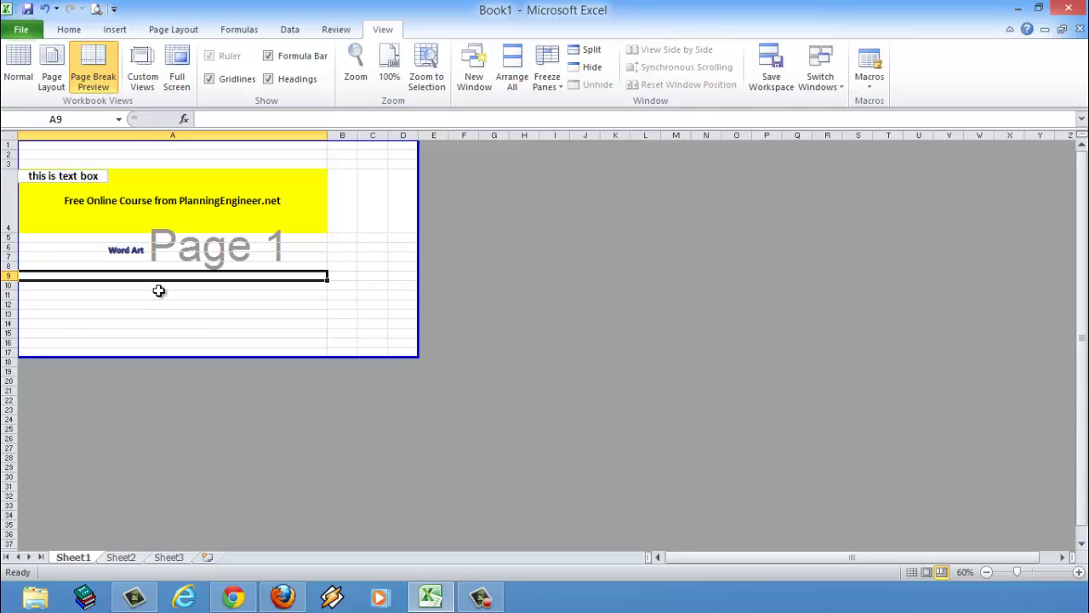
Step: Review the command groups for formatting, inserting, page layout, formulas and viewing, including the macro options
click(68, 29)
click(115, 29)
click(174, 28)
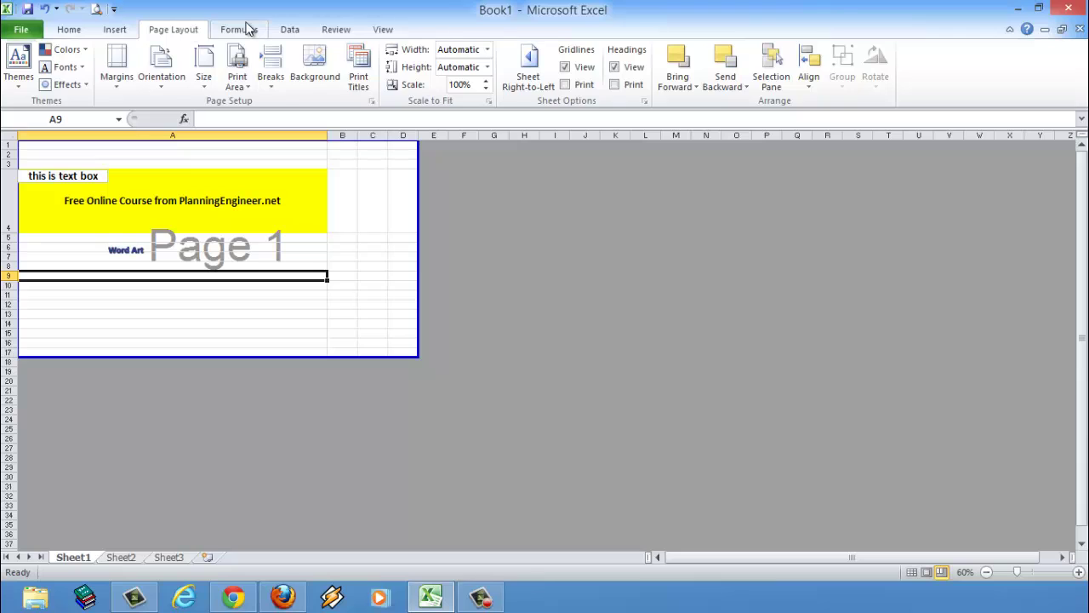
click(245, 29)
click(383, 29)
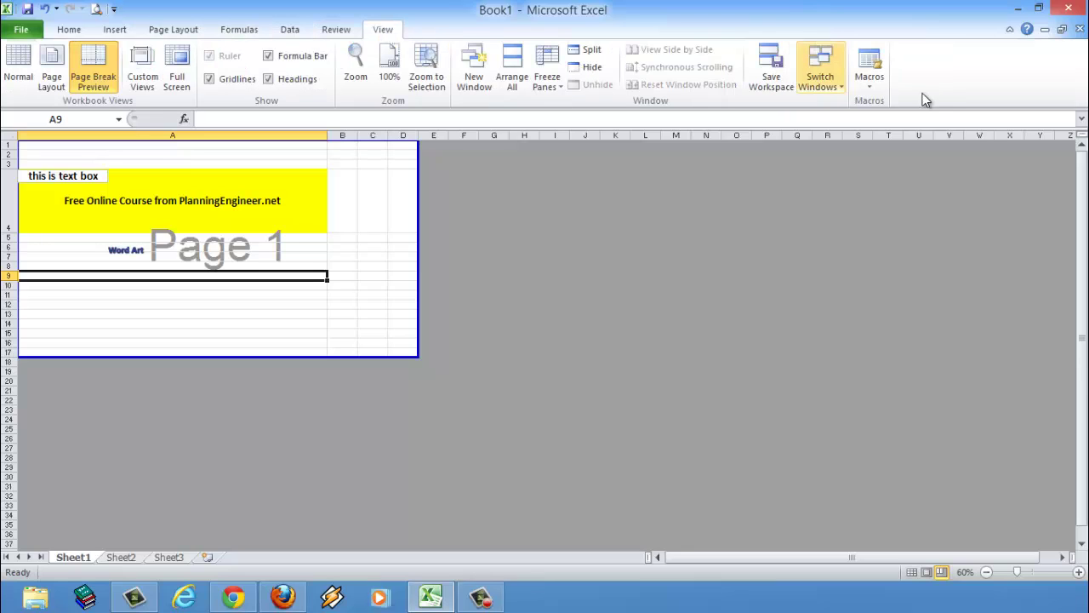
click(882, 89)
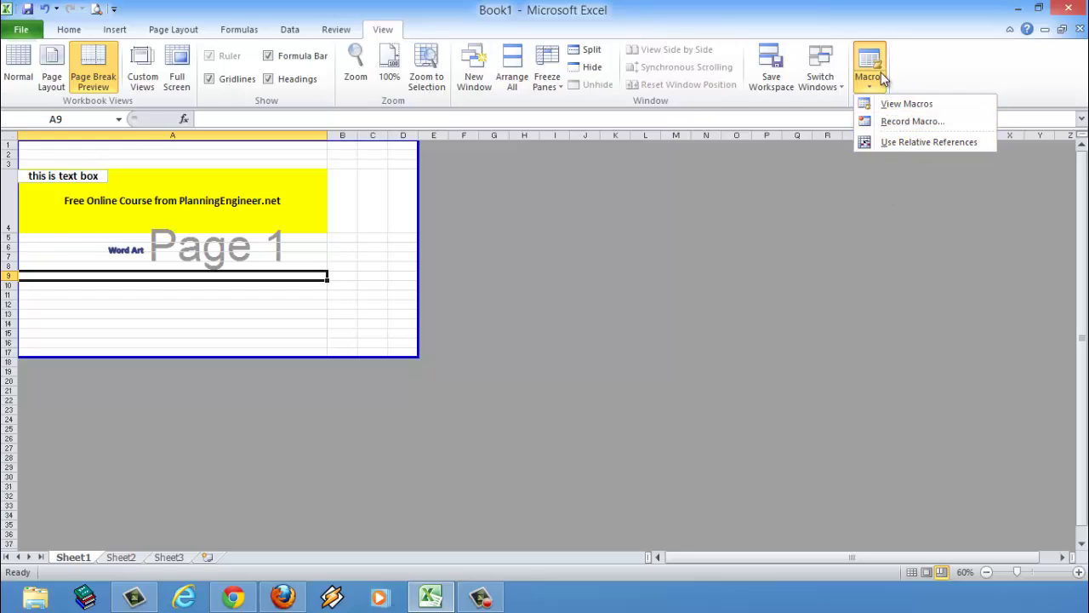
click(882, 81)
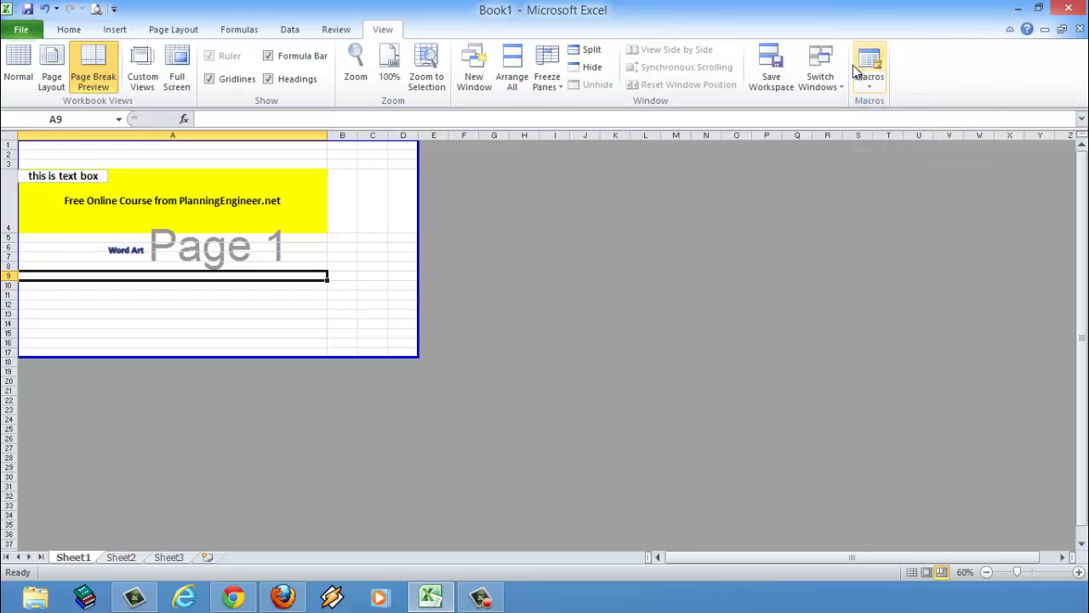
click(70, 30)
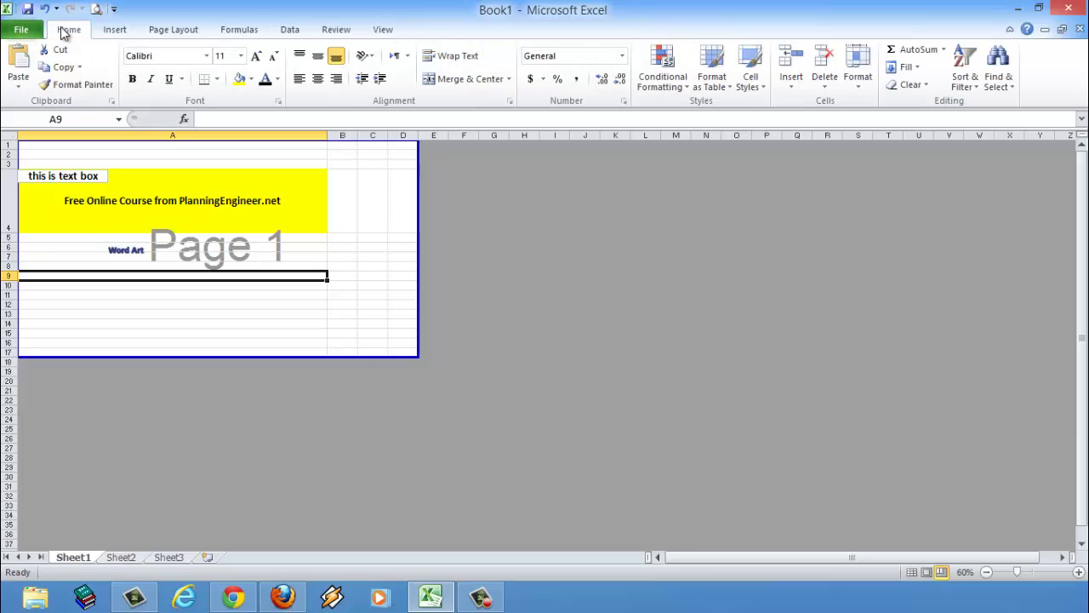
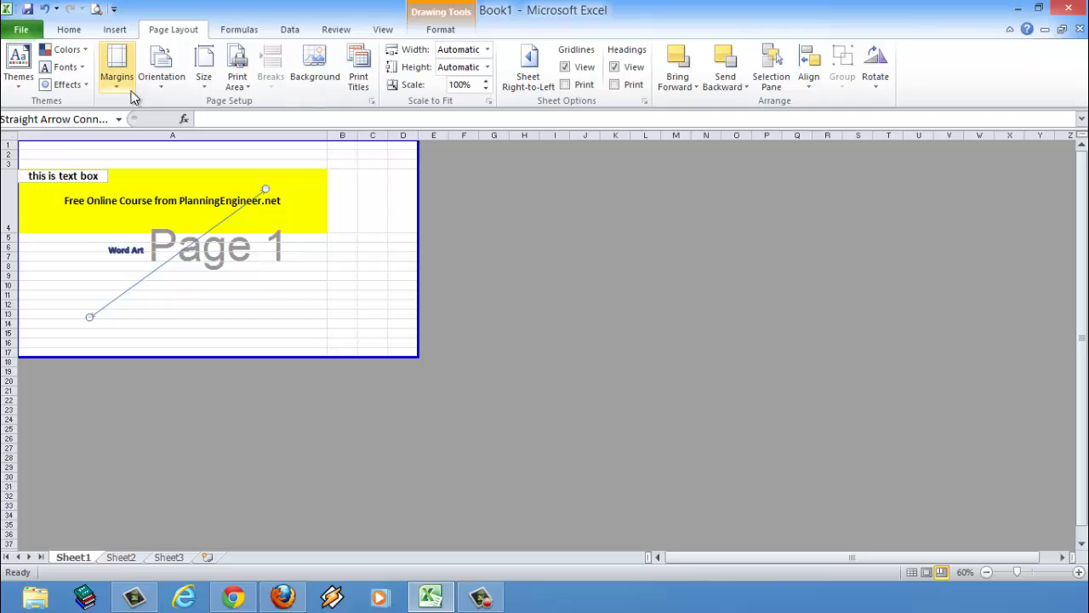
Step: Look through the page orientation and paper size choices, and try to clear the print area
click(158, 81)
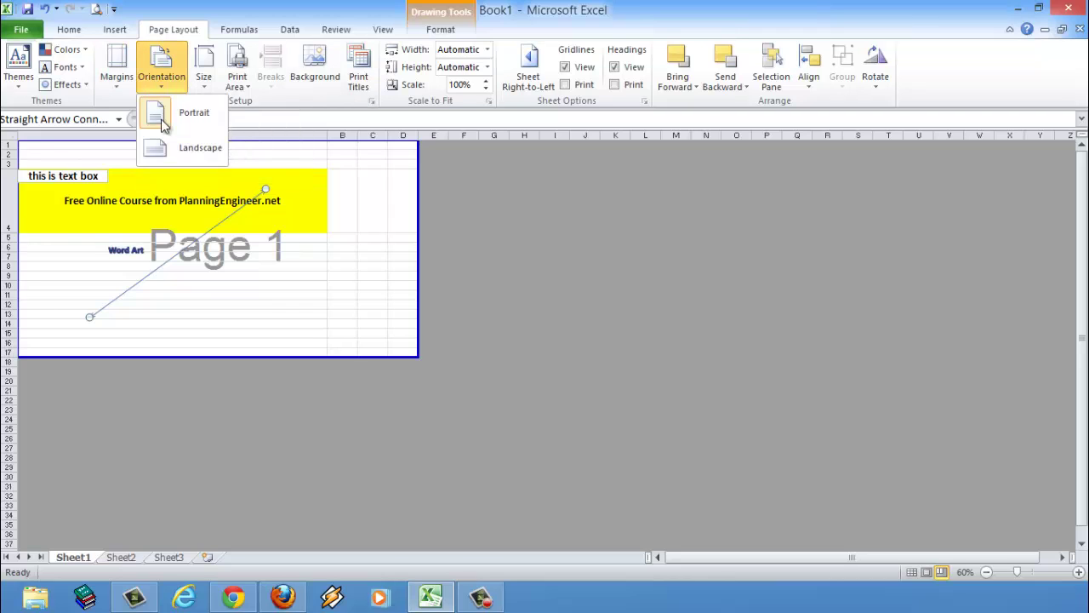
click(203, 78)
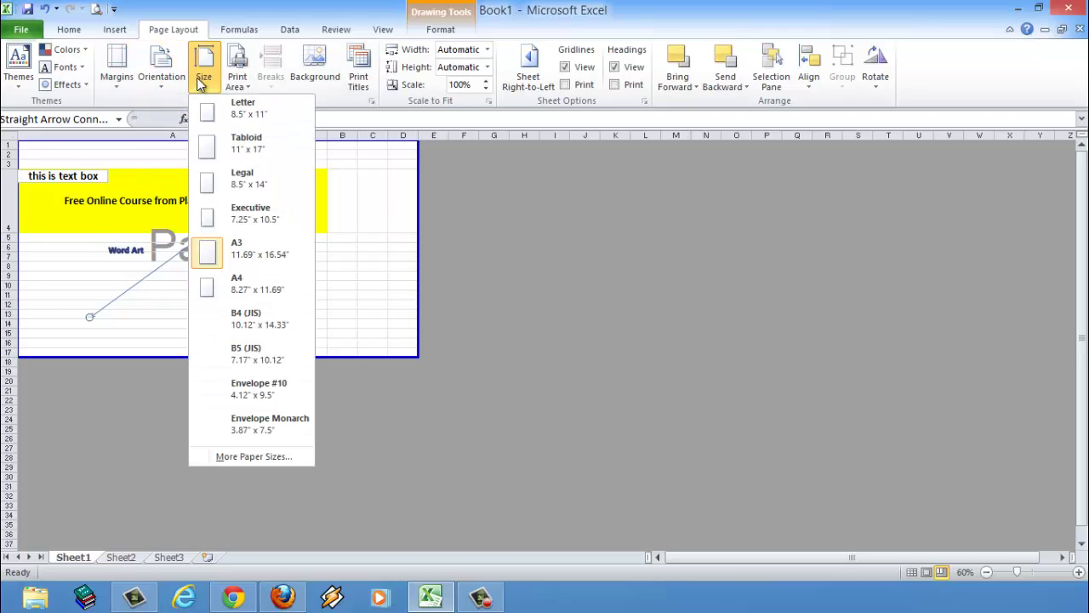
click(204, 78)
click(238, 78)
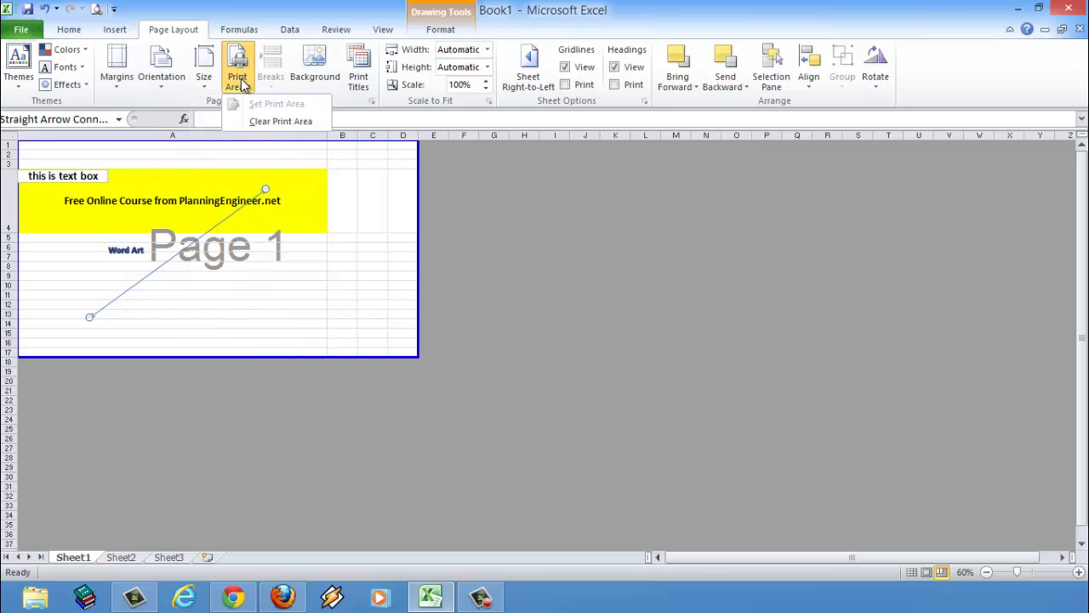
click(298, 122)
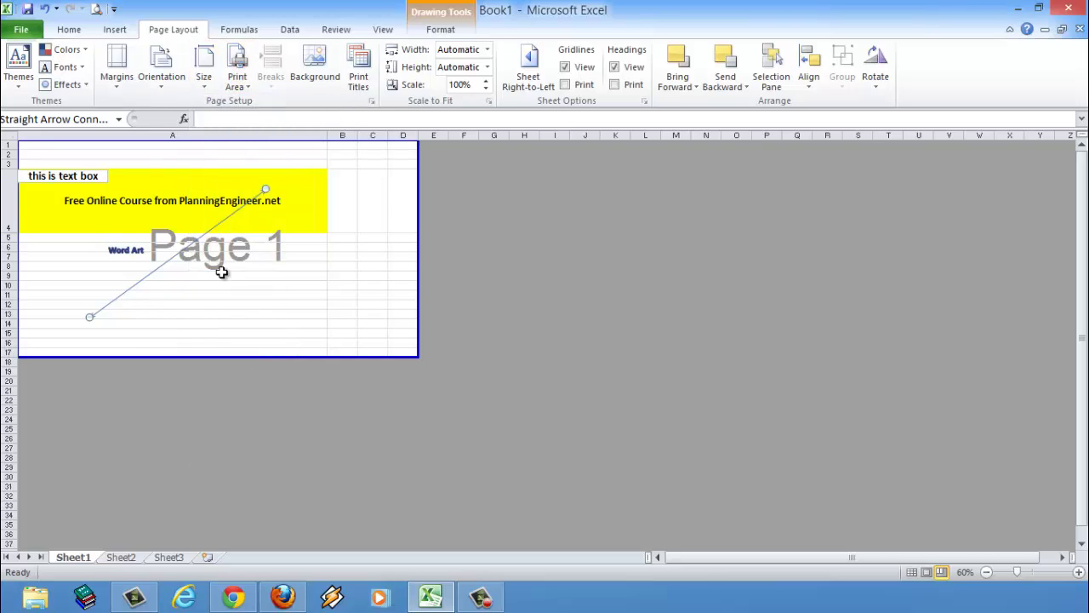
Step: Set the range A1:B17 as the sheet's print area
drag(345, 145, 16, 356)
right_click(335, 209)
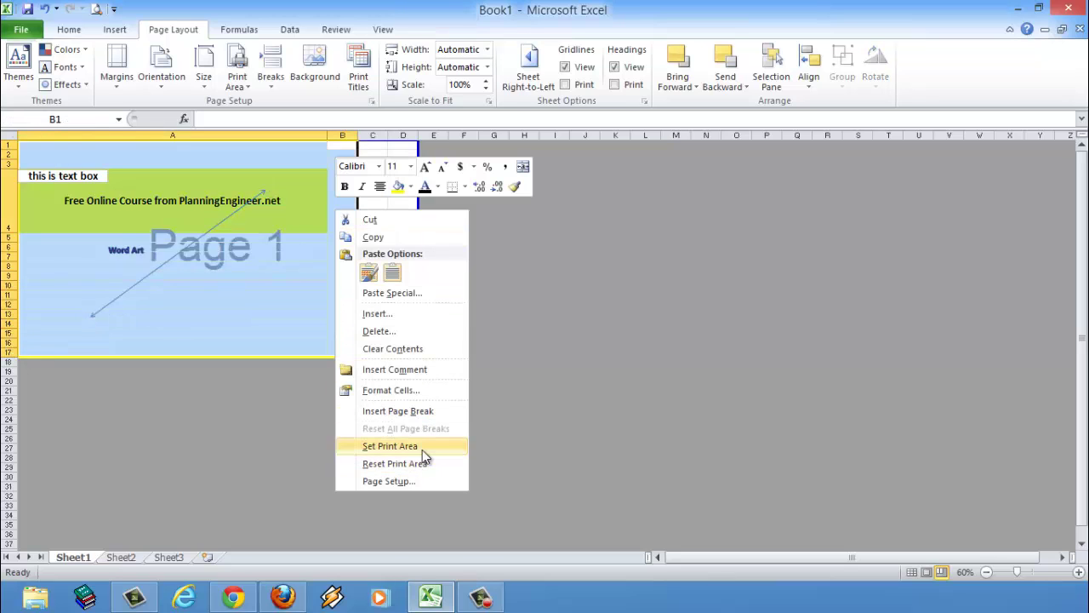
click(422, 448)
click(319, 270)
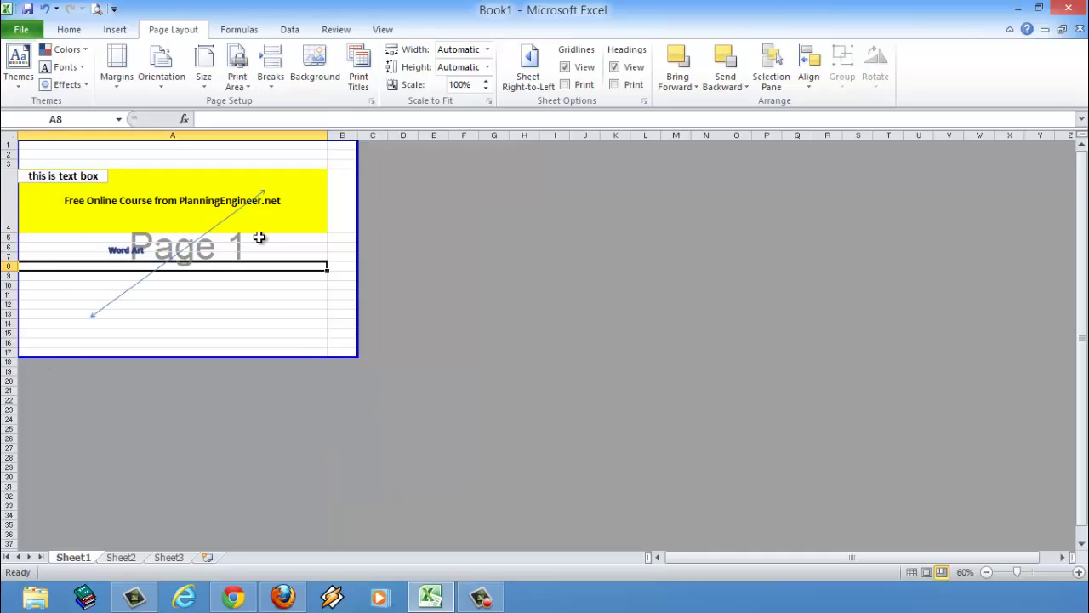
Step: Try lowering the print scale to 70% and raise it again
click(486, 89)
click(486, 89)
click(486, 88)
click(486, 89)
click(486, 88)
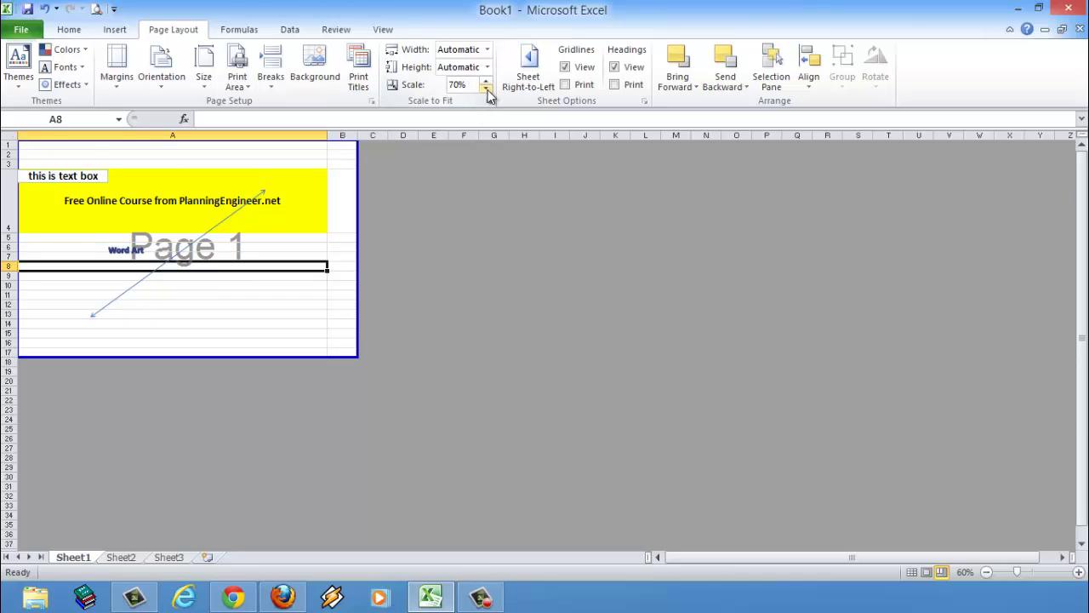
click(486, 81)
click(486, 81)
click(486, 81)
click(486, 80)
click(486, 81)
click(486, 81)
click(486, 81)
click(488, 82)
Step: Examine the commands for formulas and calculation, external data and sorting, proofing and comments, and workbook views
click(239, 31)
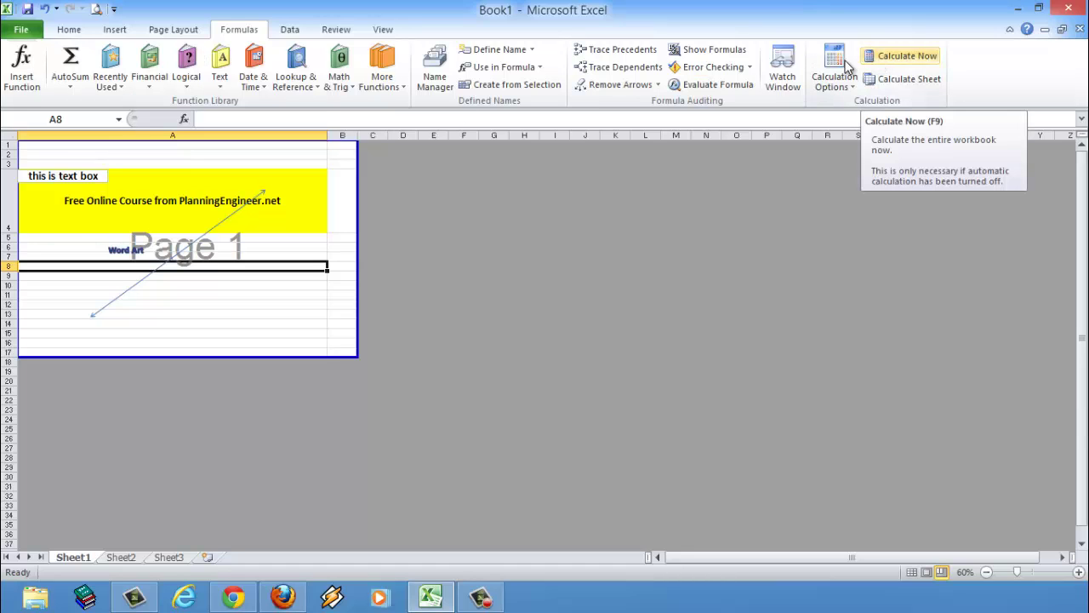
click(294, 30)
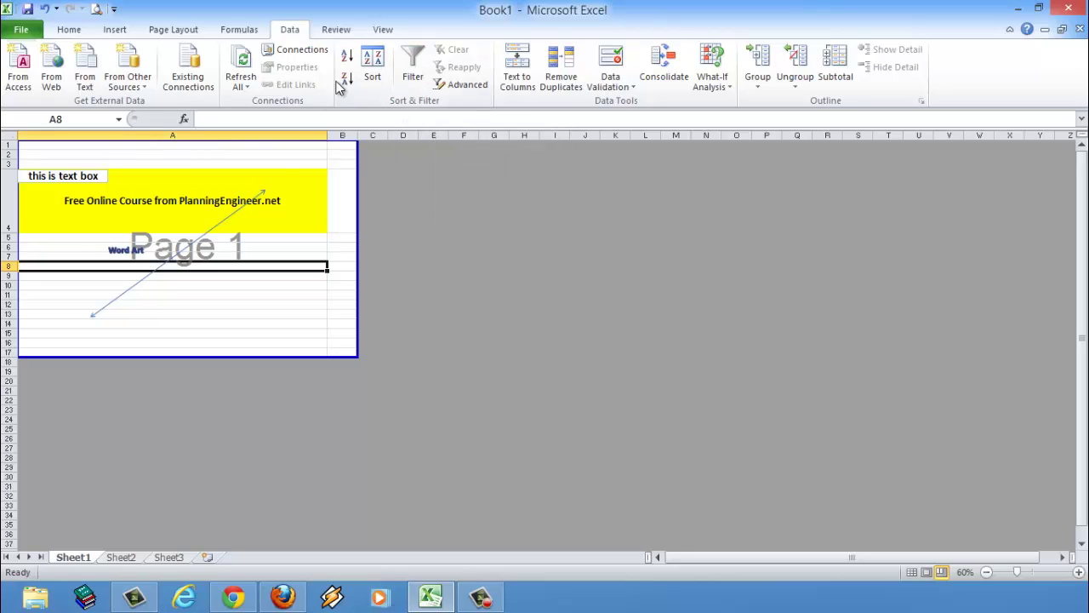
click(334, 29)
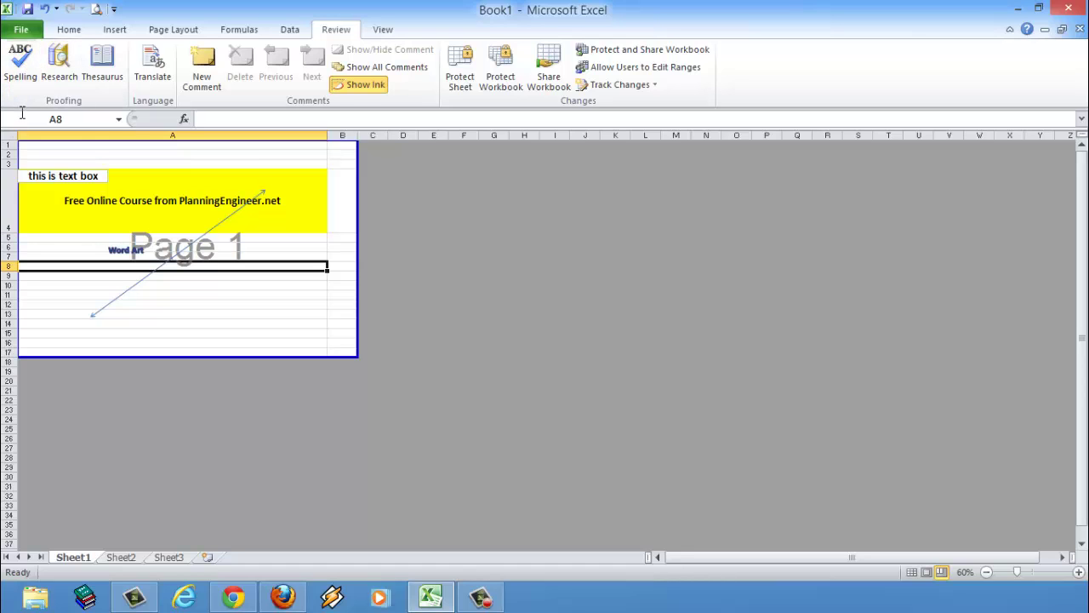
click(385, 30)
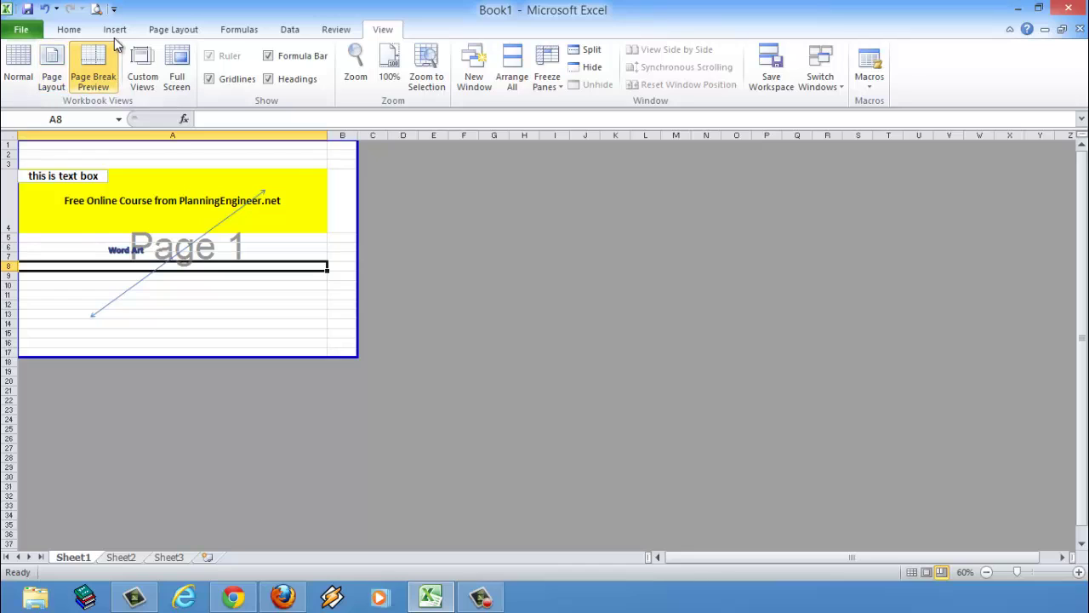
Step: Display the sheet in Page Layout and Normal views, and return to Page Break Preview with its welcome message turned off
click(51, 75)
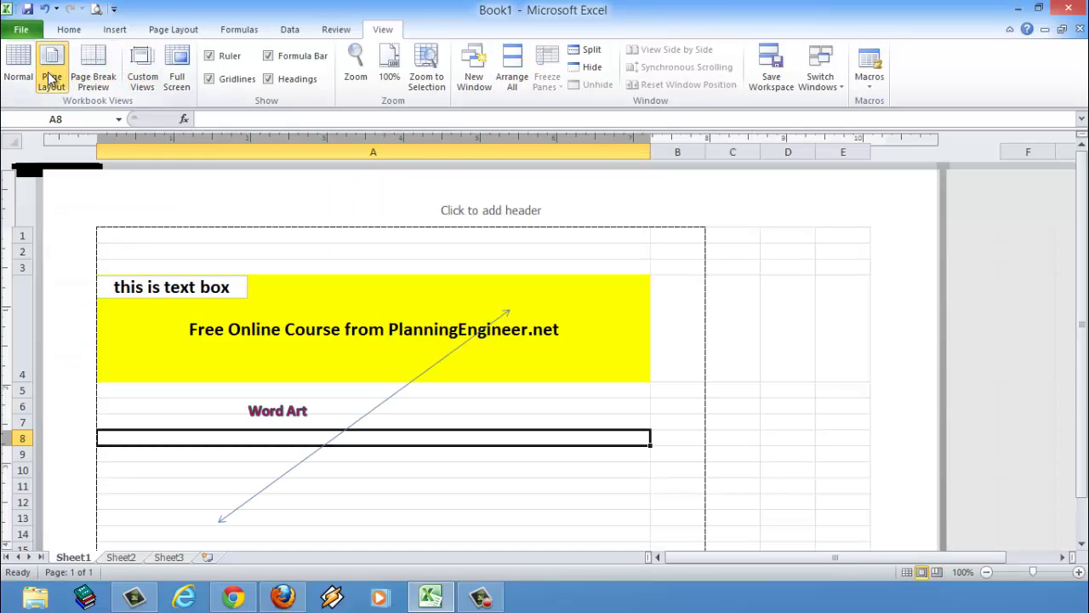
click(29, 62)
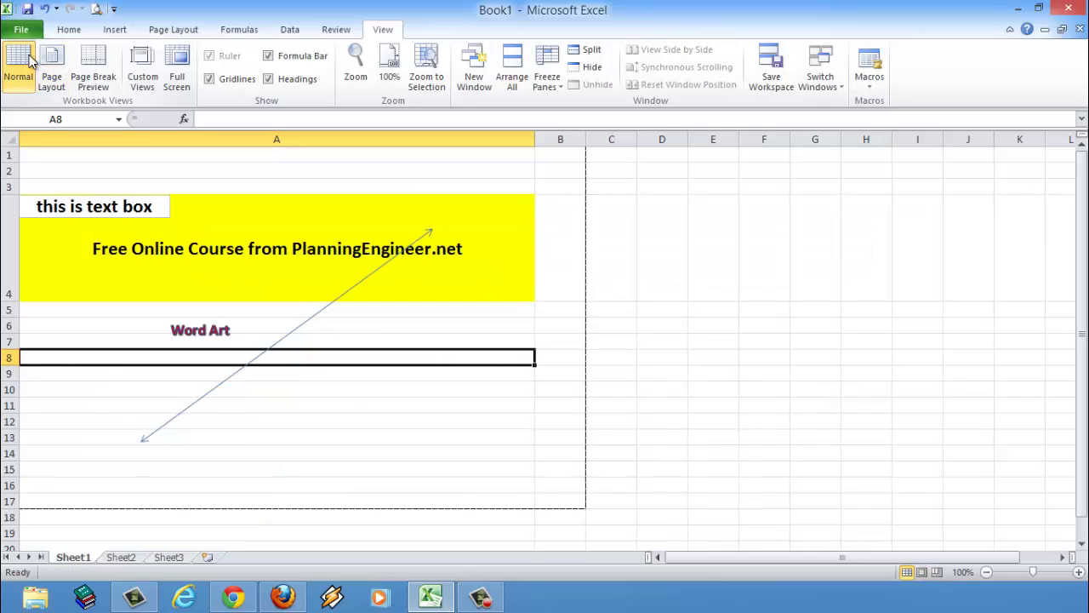
click(105, 75)
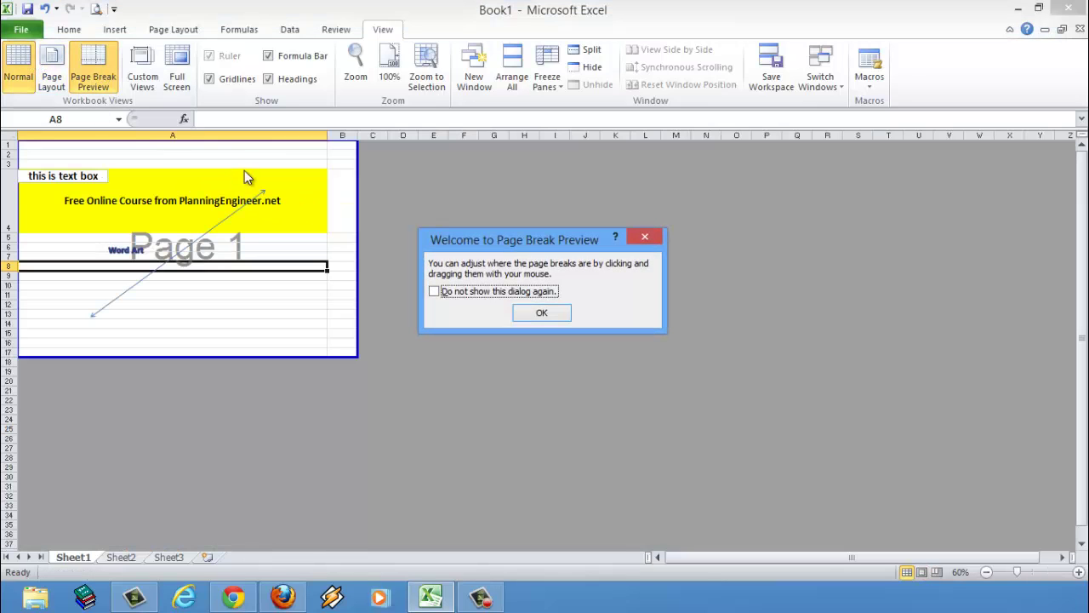
click(481, 294)
click(545, 318)
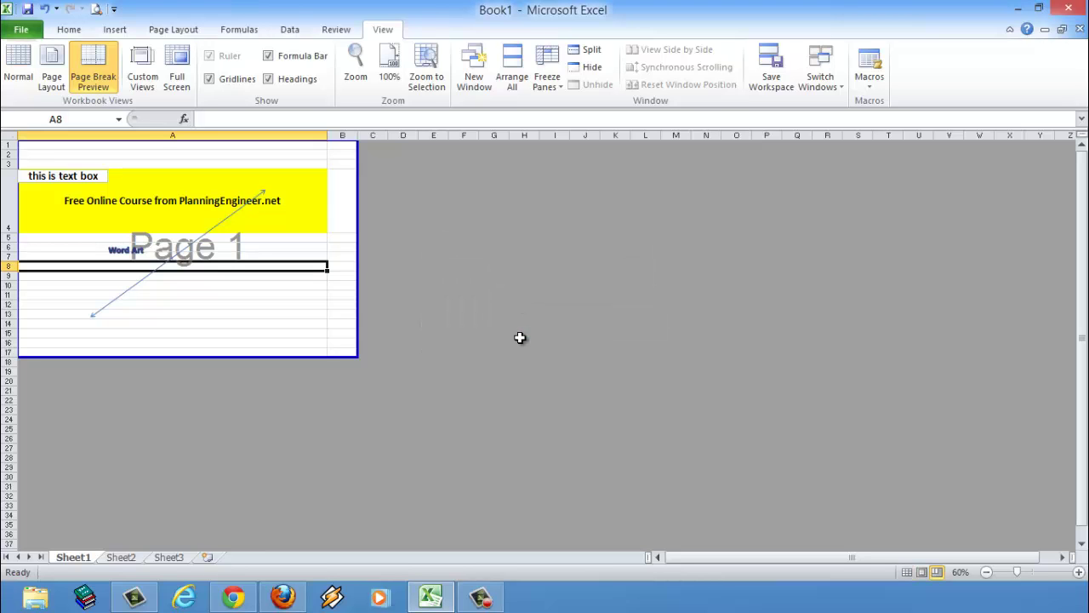
Step: Enlarge the page break preview to 120% and look over Page 1
click(1079, 572)
click(1078, 572)
click(1079, 572)
click(1078, 572)
click(1079, 572)
click(1078, 572)
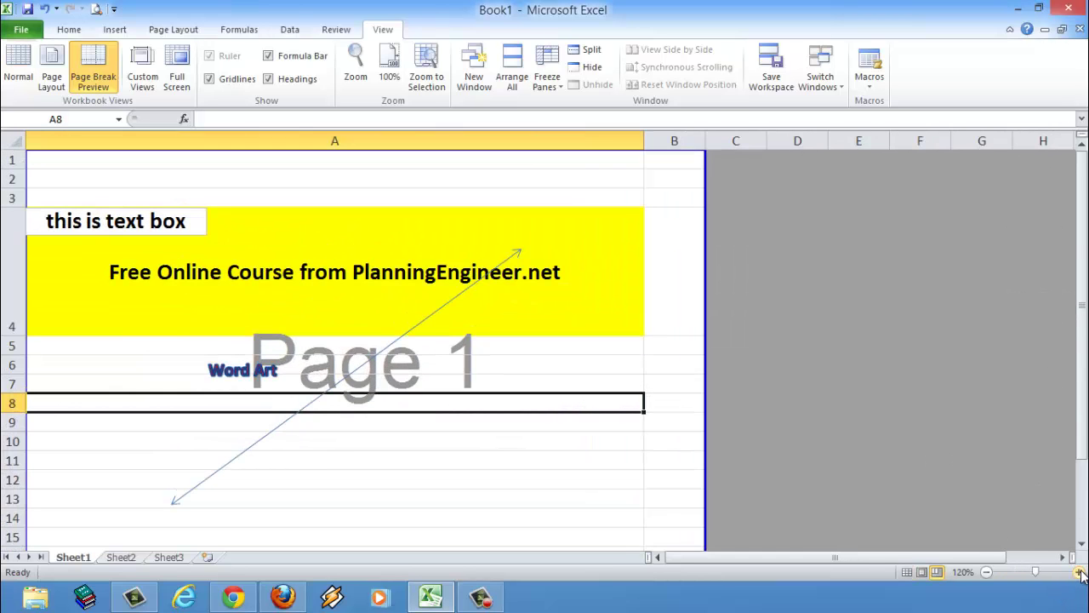
scroll(511, 311, down, 9)
scroll(515, 311, up, 9)
Step: Review the ribbon's command groups from formatting and inserting through page layout, formulas, data, reviewing and viewing
click(70, 31)
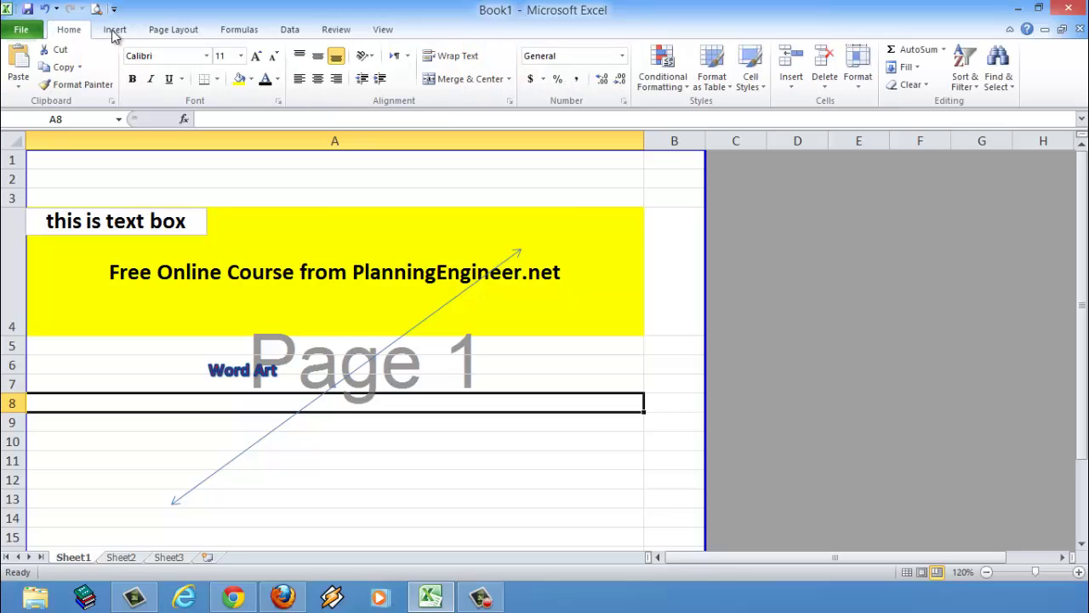
click(116, 31)
click(167, 29)
click(239, 30)
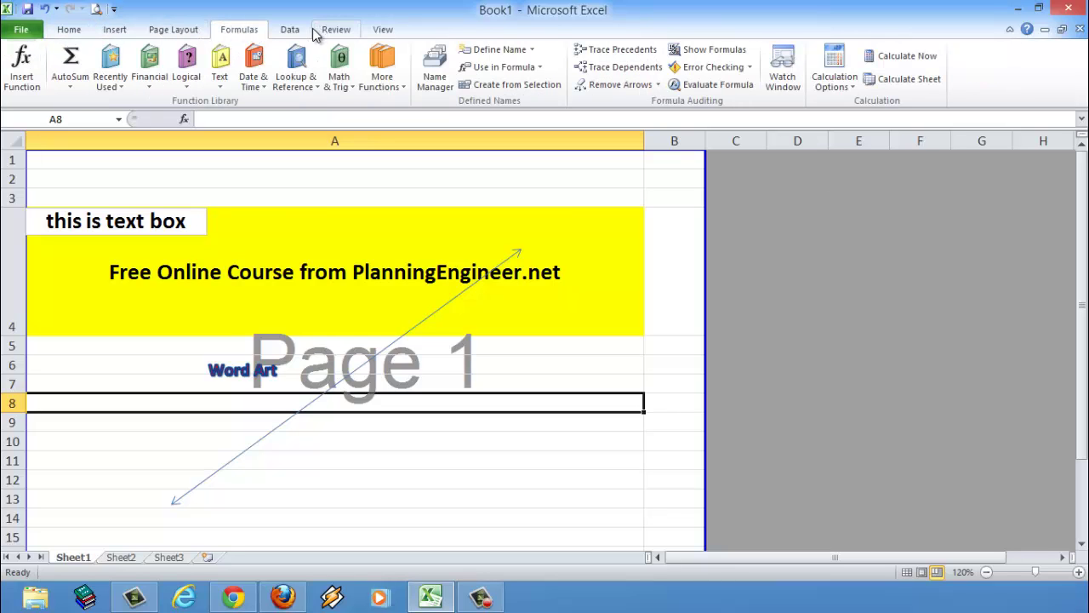
click(290, 31)
click(340, 30)
click(381, 31)
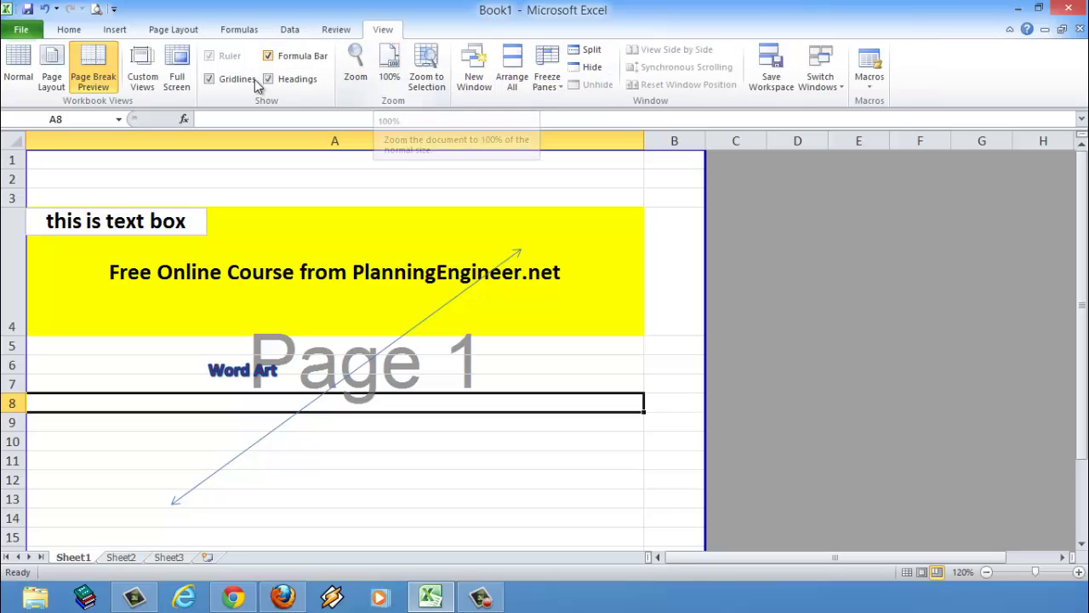
click(73, 34)
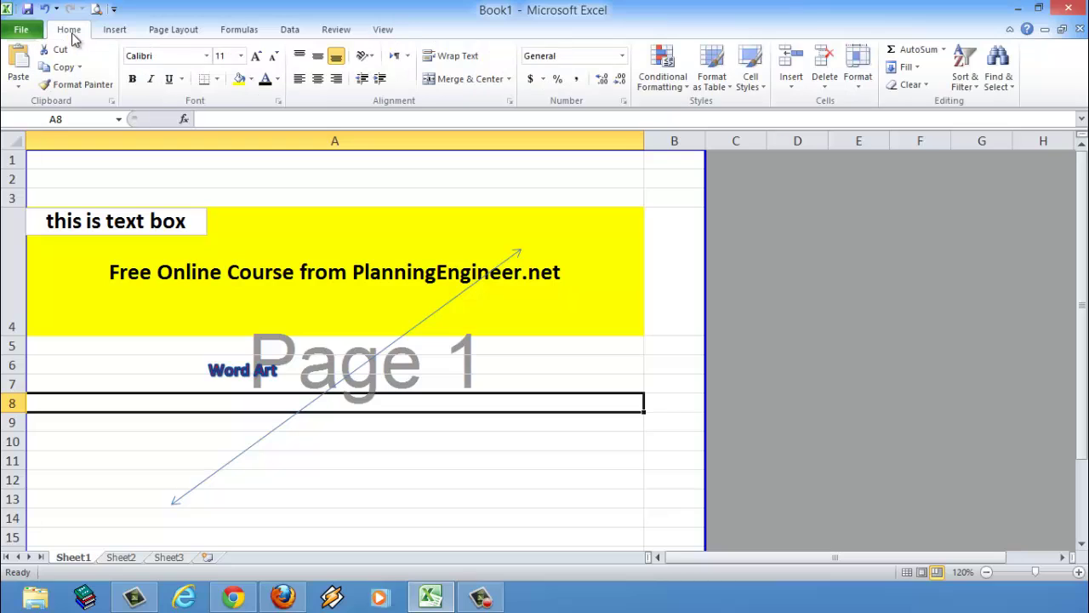
Step: Create a new blank workbook from the available templates
click(23, 32)
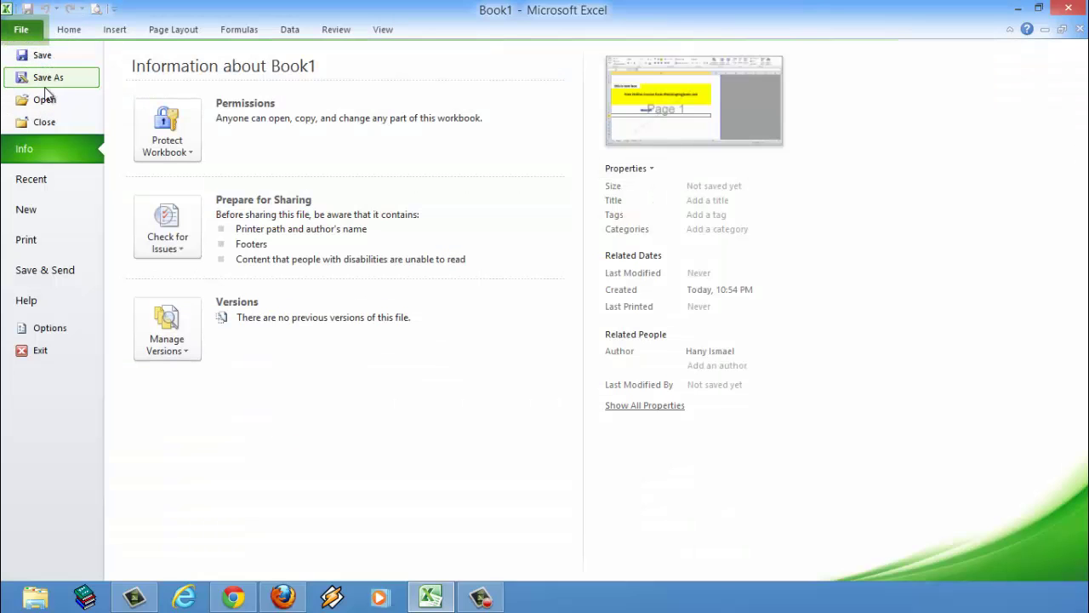
click(46, 218)
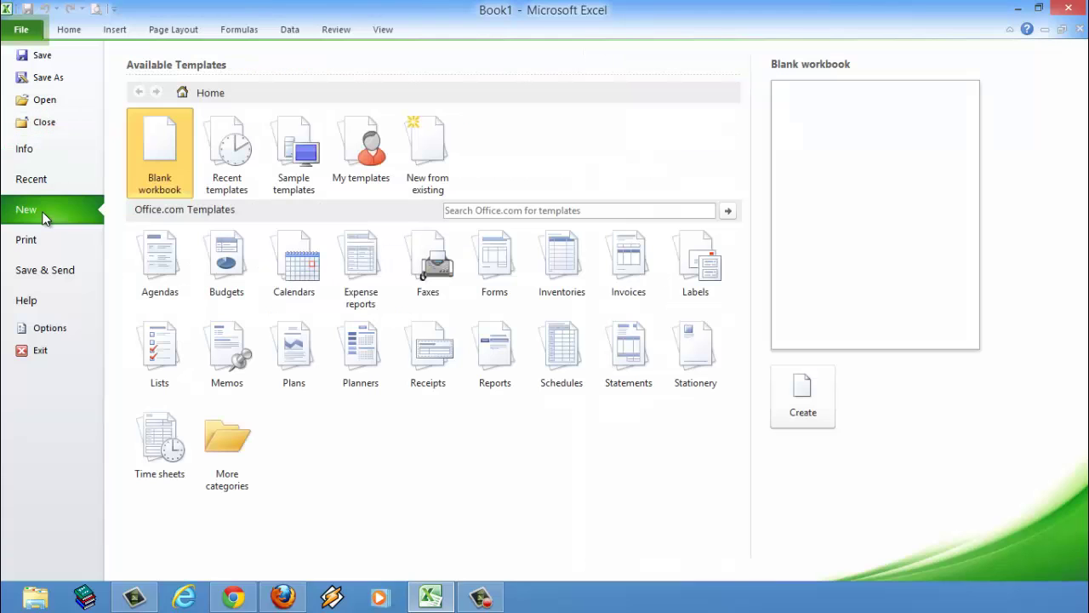
double_click(155, 141)
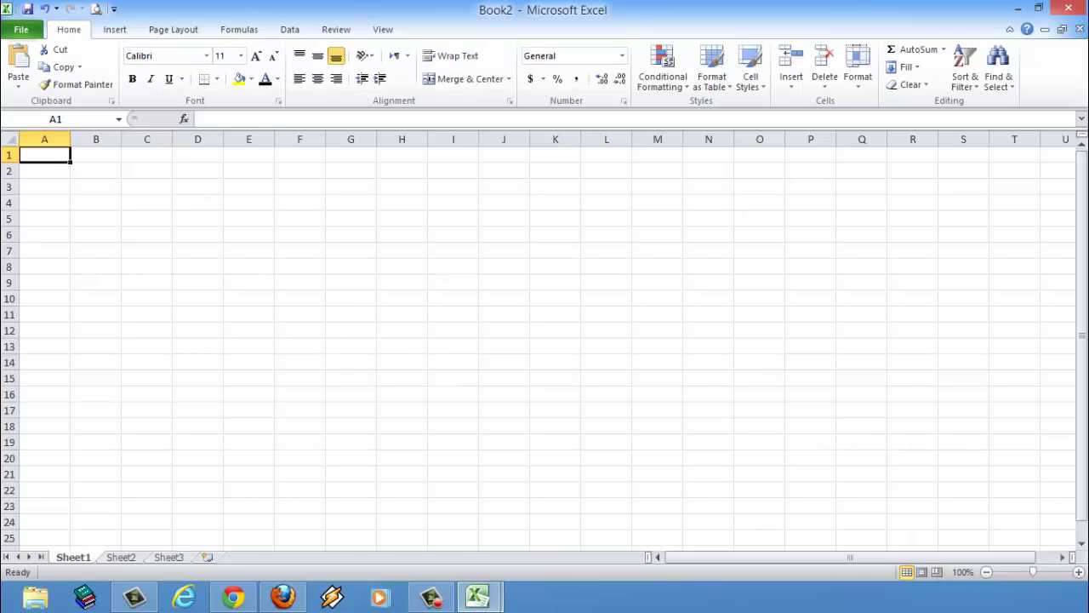
Step: Look through the new workbook's file information and all ribbon command groups, returning to the formatting commands
click(30, 31)
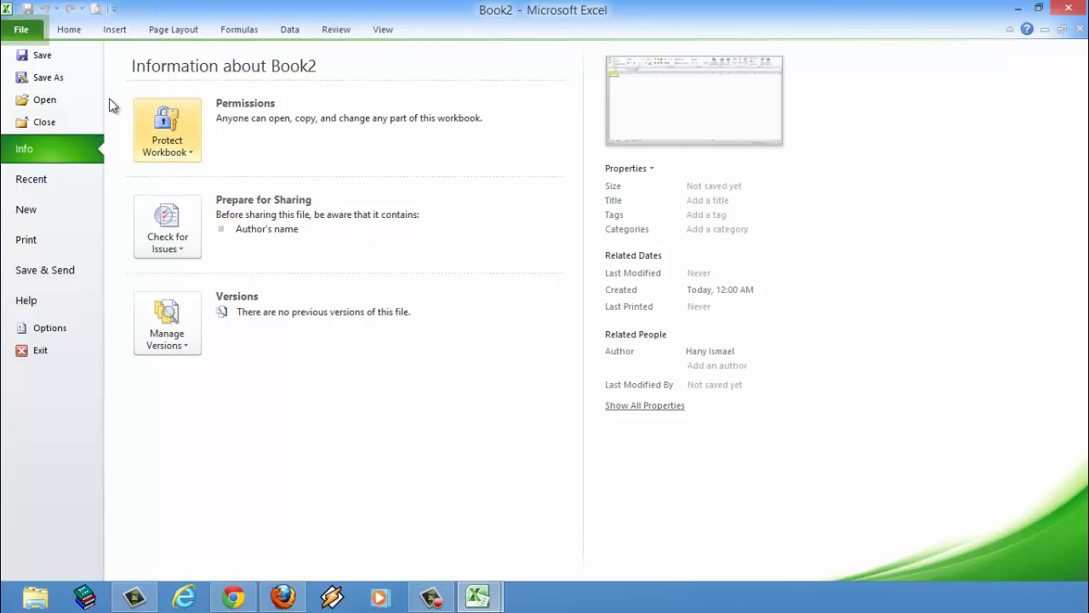
click(68, 31)
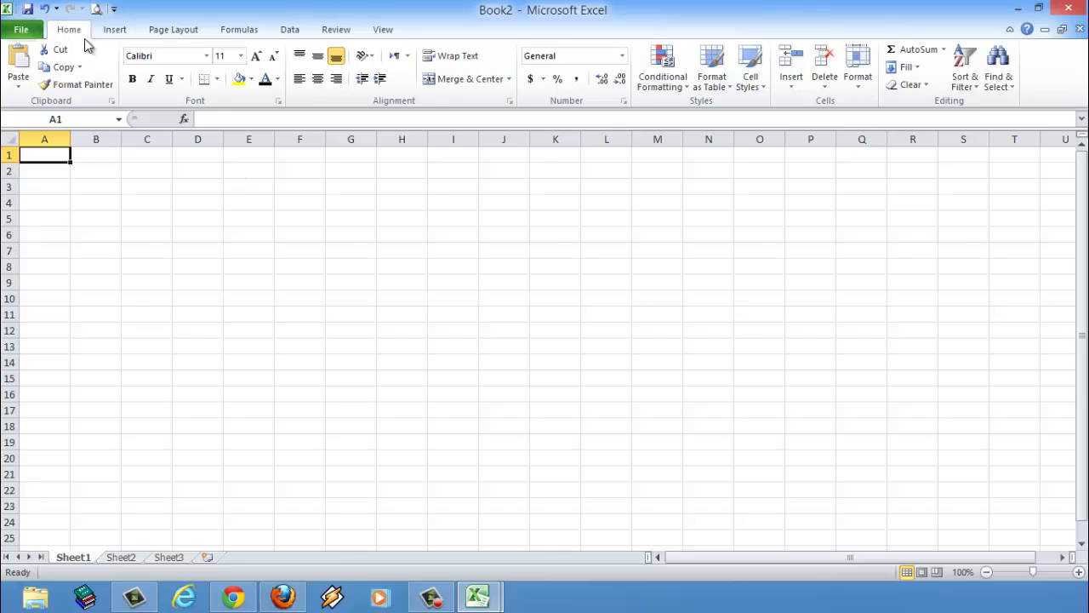
click(116, 31)
click(193, 31)
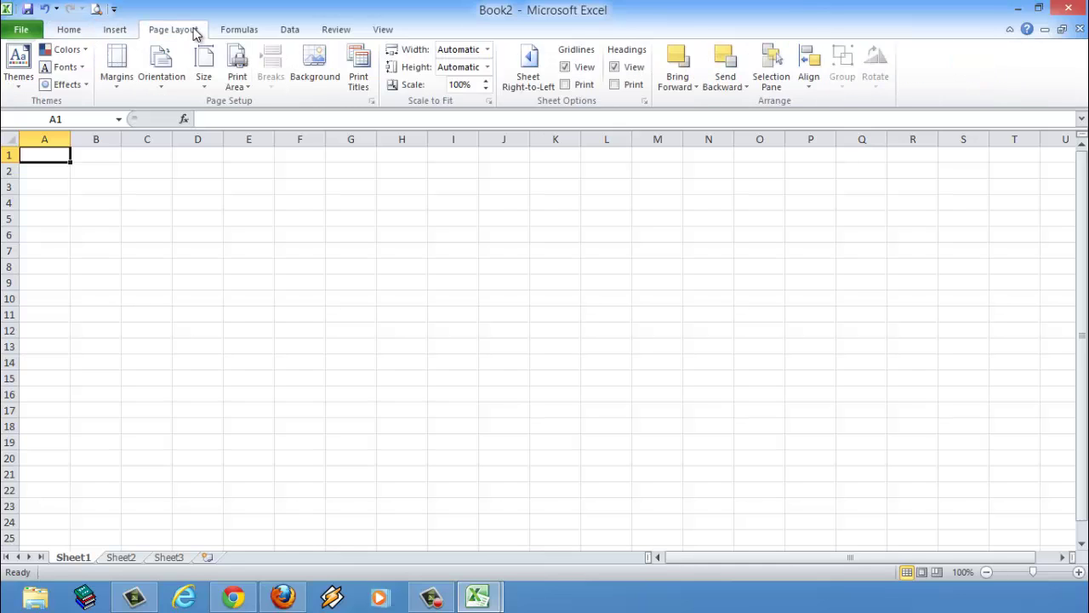
click(230, 31)
click(284, 30)
click(341, 30)
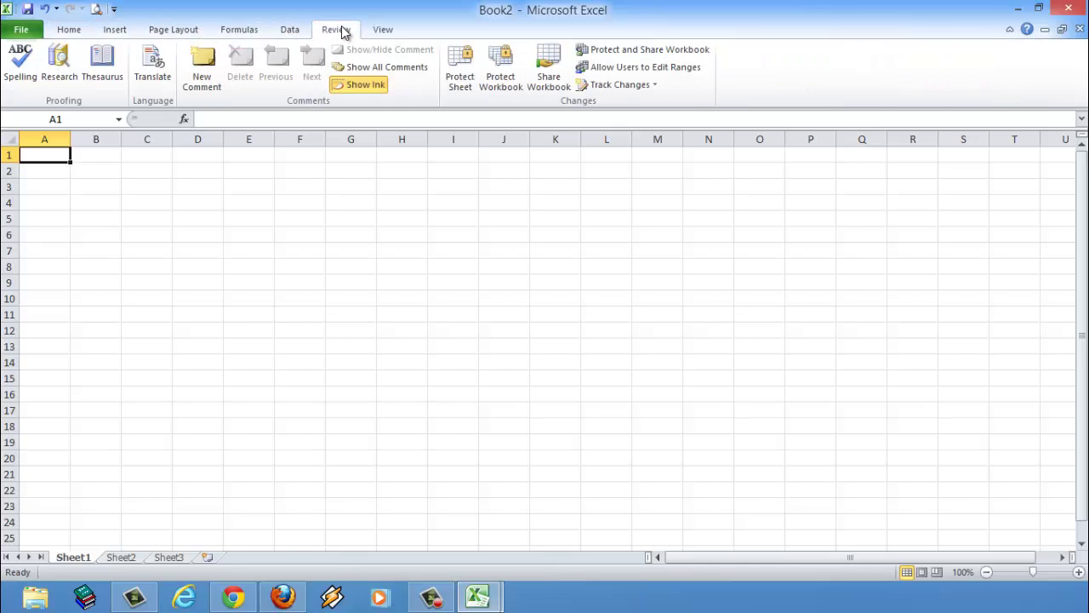
click(383, 30)
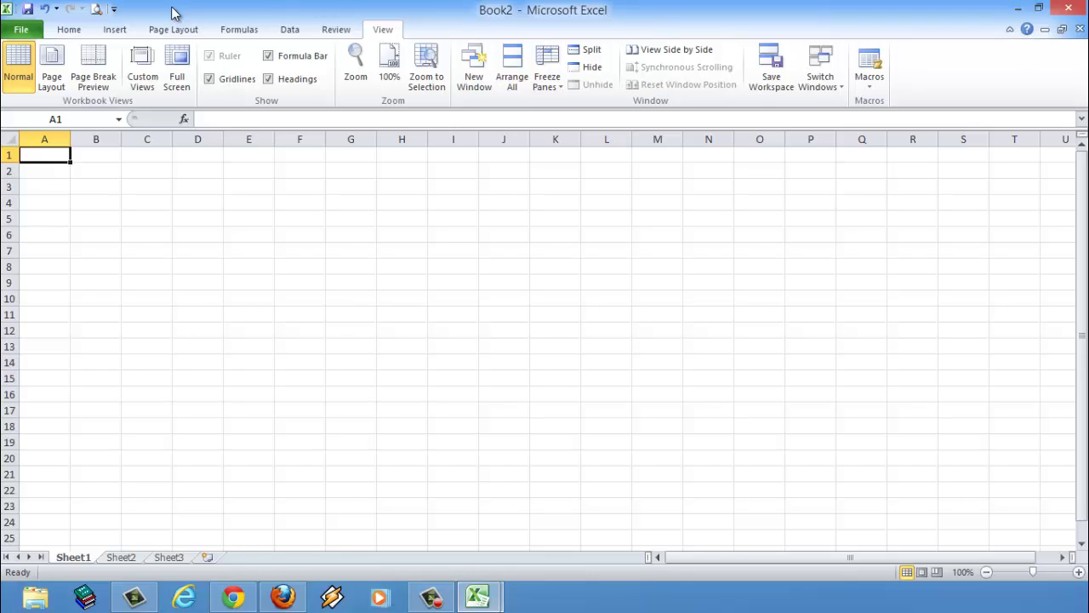
click(68, 31)
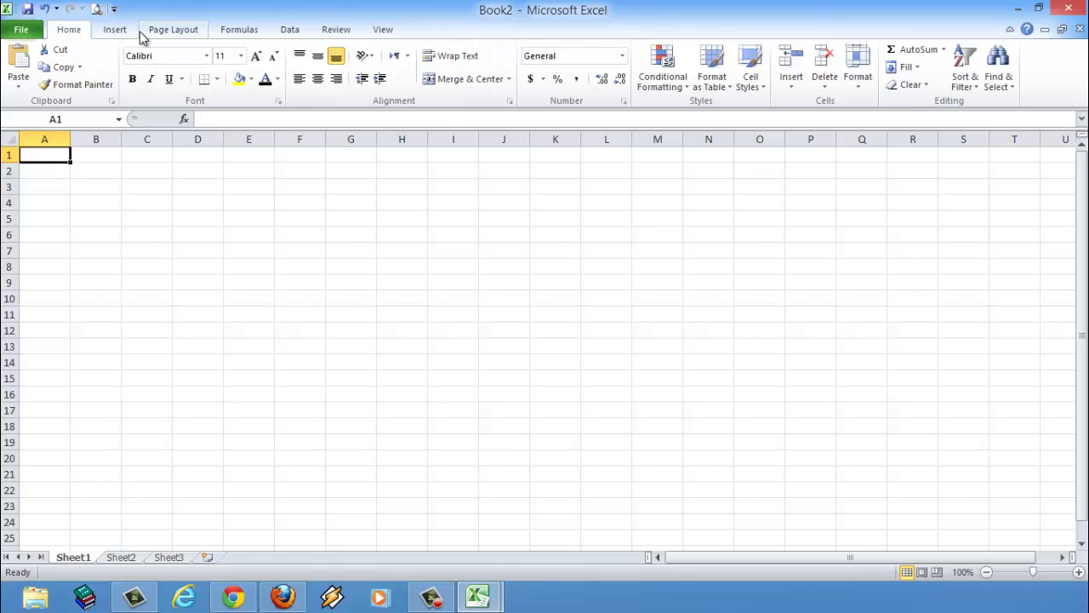